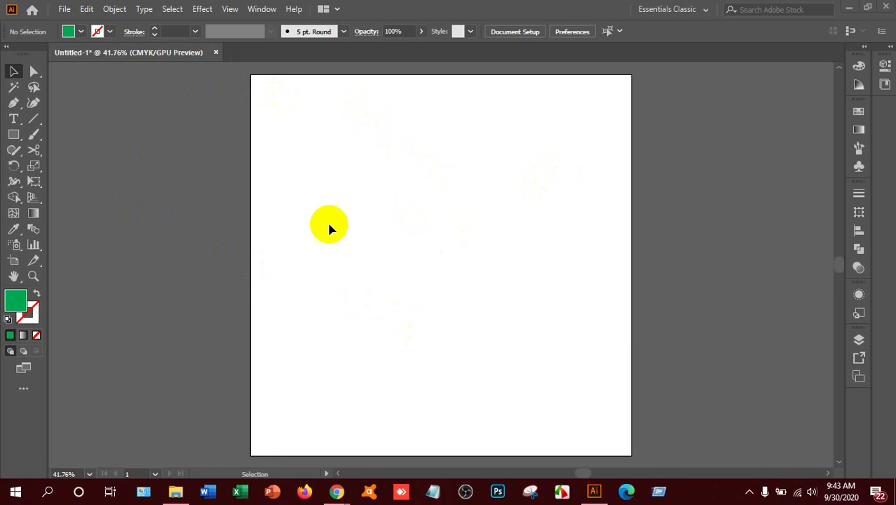
# Draw a tall, narrow green rectangle with the Rectangle Tool.
pyautogui.click(21, 139)
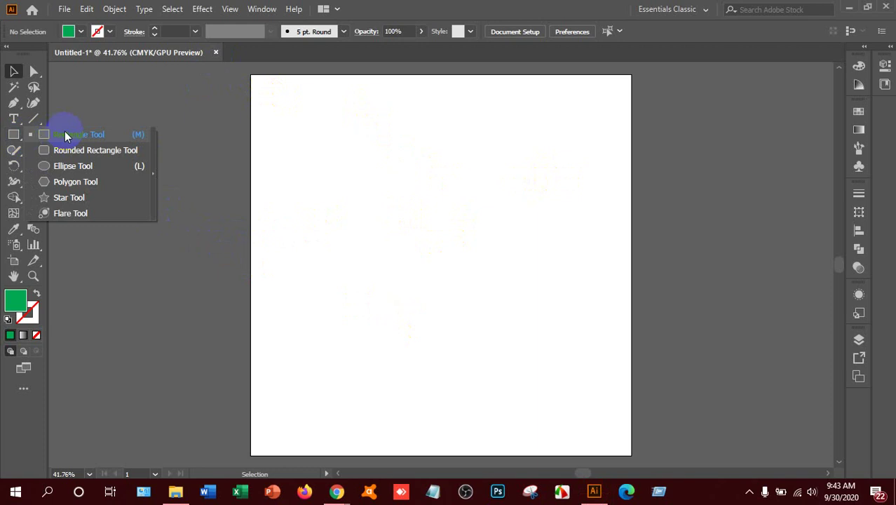
pyautogui.moveTo(24, 141); pyautogui.dragTo(56, 134)
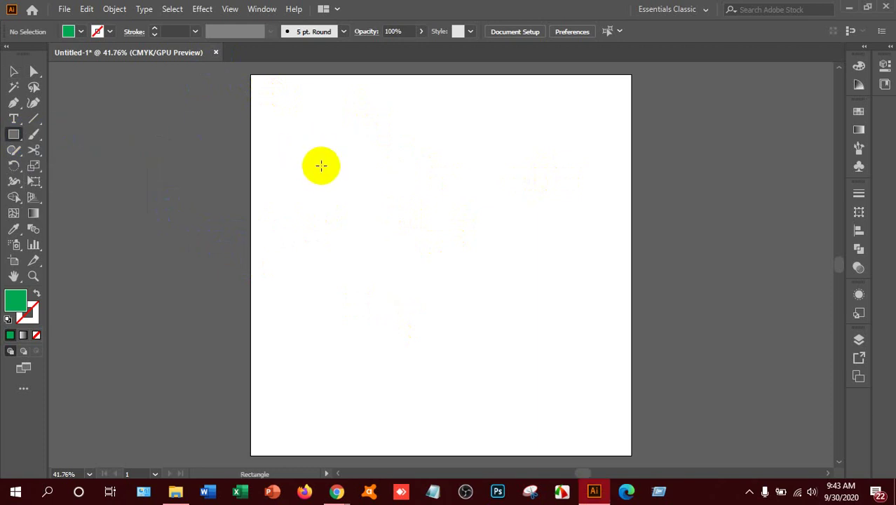
pyautogui.moveTo(323, 171); pyautogui.dragTo(351, 275)
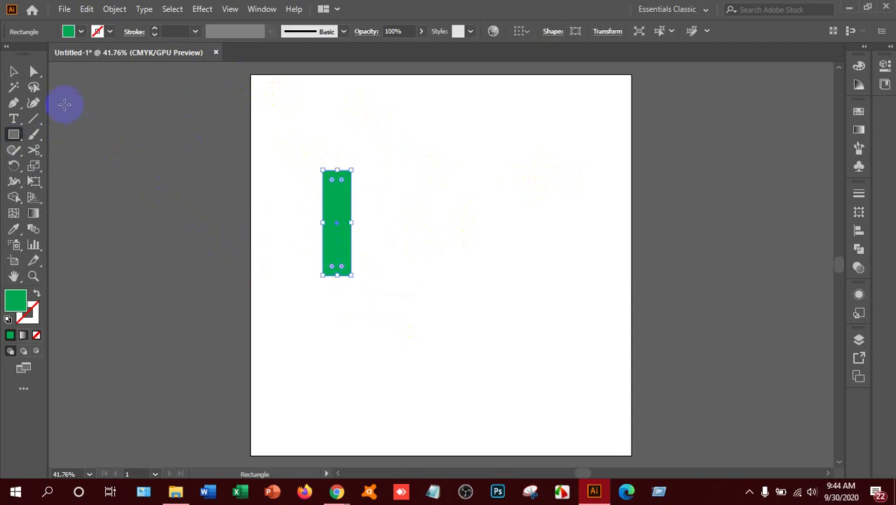
# Alt-drag two copies of the bar rightward and rotate the third 90° into a crossbar.
pyautogui.click(12, 73)
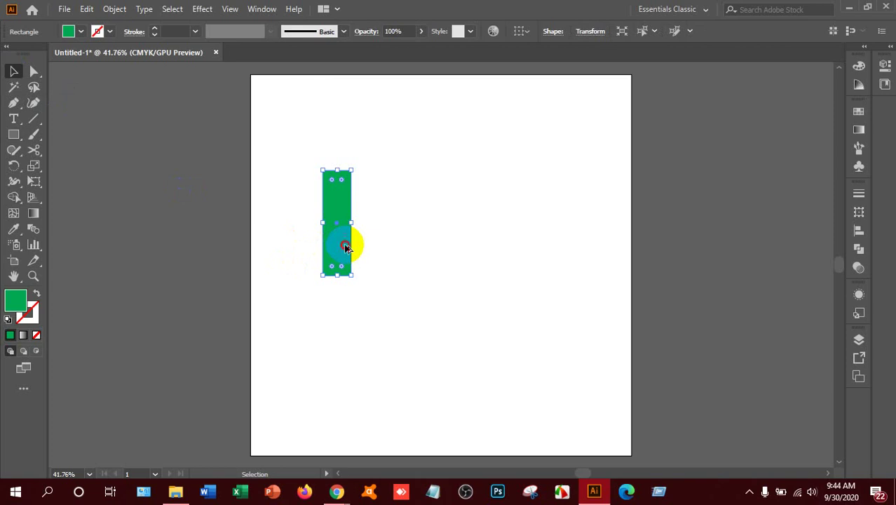
pyautogui.moveTo(345, 249); pyautogui.dragTo(397, 246)
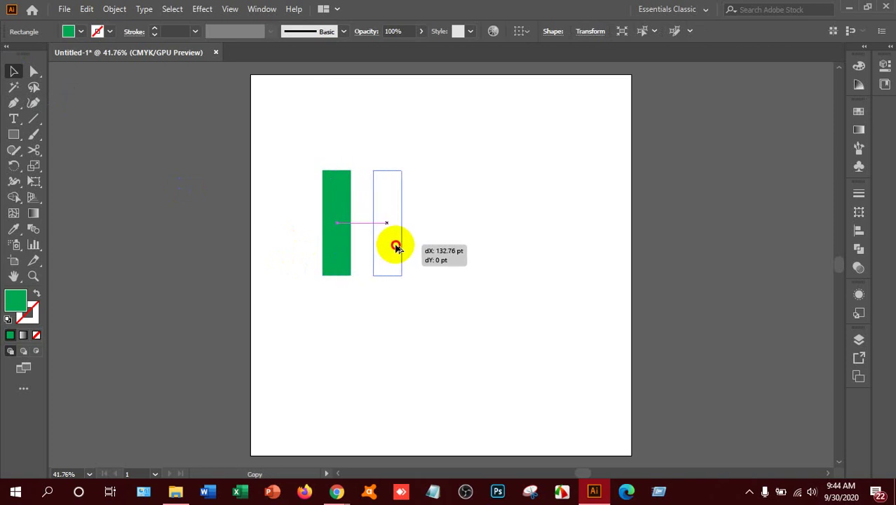
pyautogui.moveTo(396, 246); pyautogui.dragTo(399, 248)
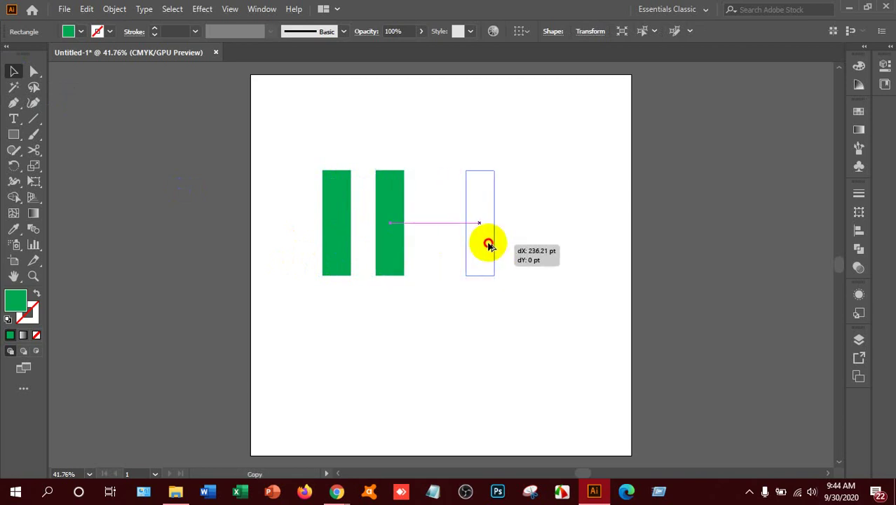
pyautogui.moveTo(398, 247); pyautogui.dragTo(489, 245)
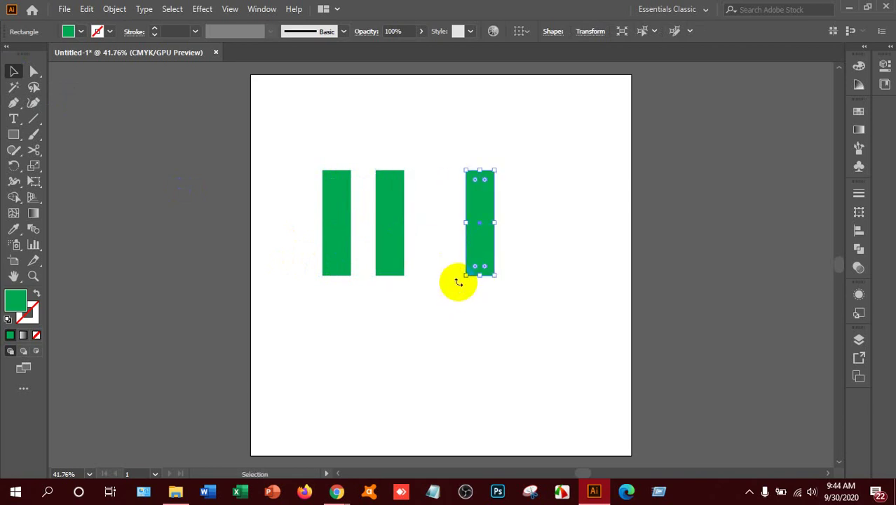
pyautogui.moveTo(461, 280)
pyautogui.mouseDown()
pyautogui.moveTo(511, 284)
pyautogui.moveTo(539, 259)
pyautogui.moveTo(404, 227)
pyautogui.mouseUp()
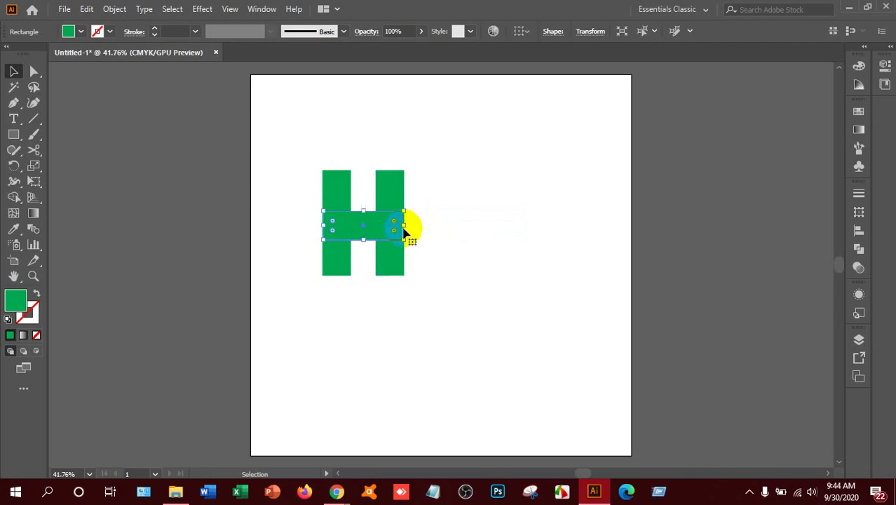
pyautogui.click(296, 256)
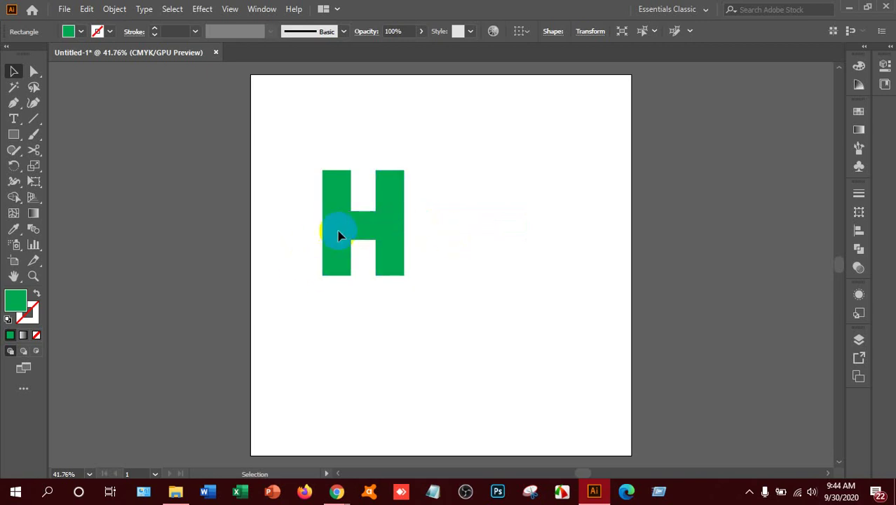
pyautogui.click(337, 234)
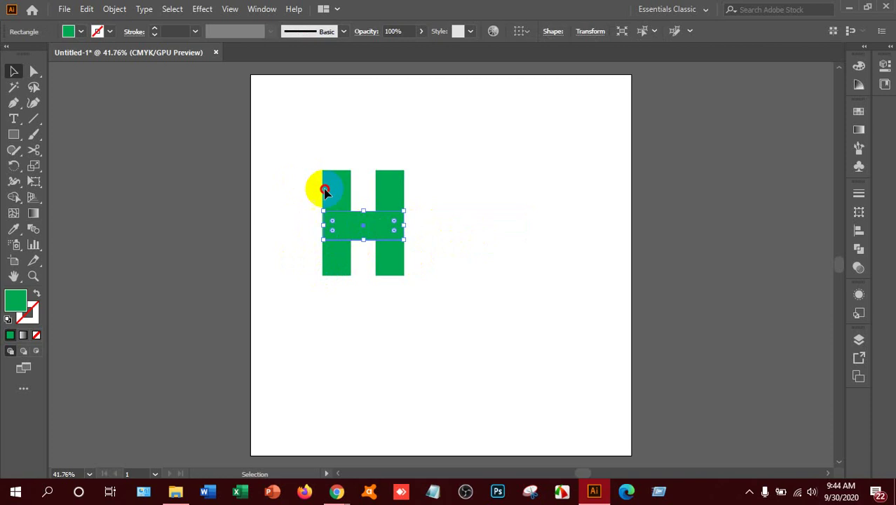
pyautogui.moveTo(300, 180); pyautogui.dragTo(436, 267)
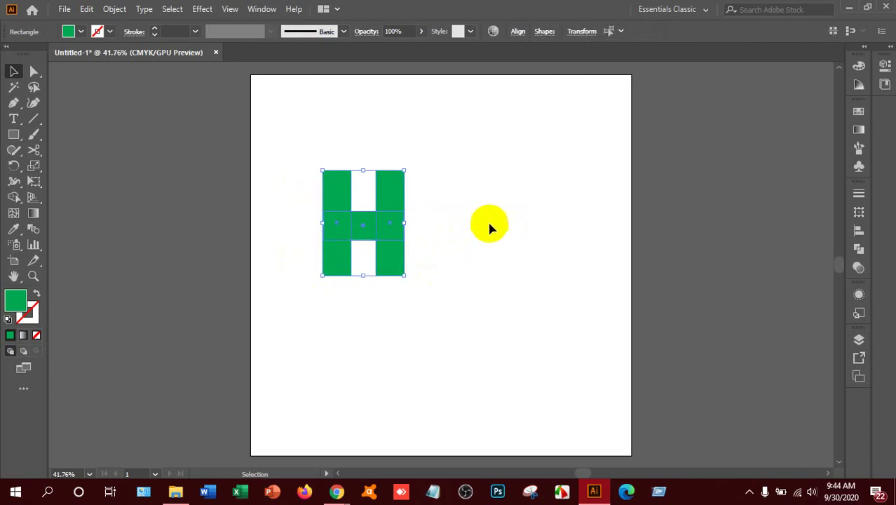
pyautogui.click(518, 34)
pyautogui.click(409, 69)
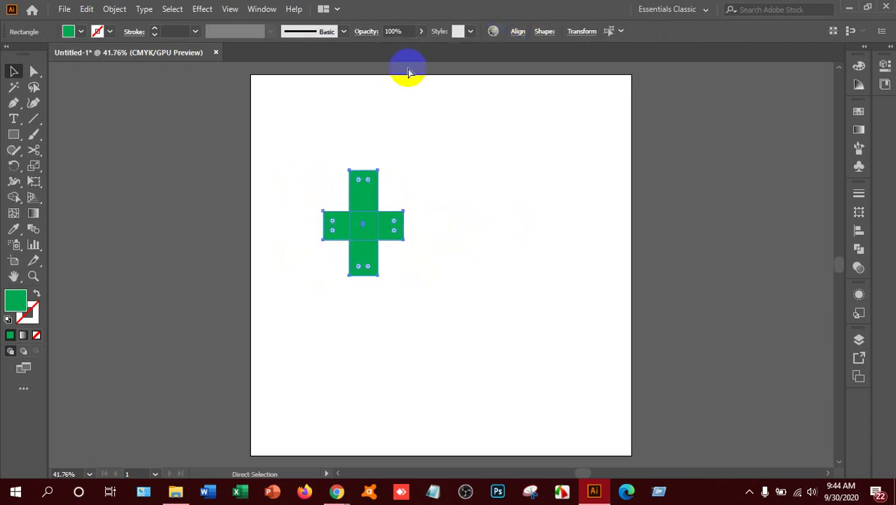
pyautogui.hotkey('ctrl', 'z')
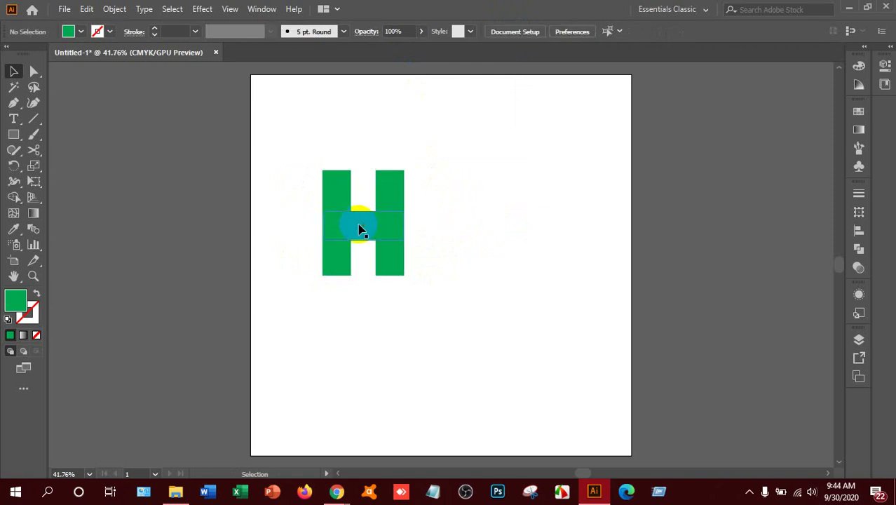
pyautogui.click(339, 211)
pyautogui.click(345, 198)
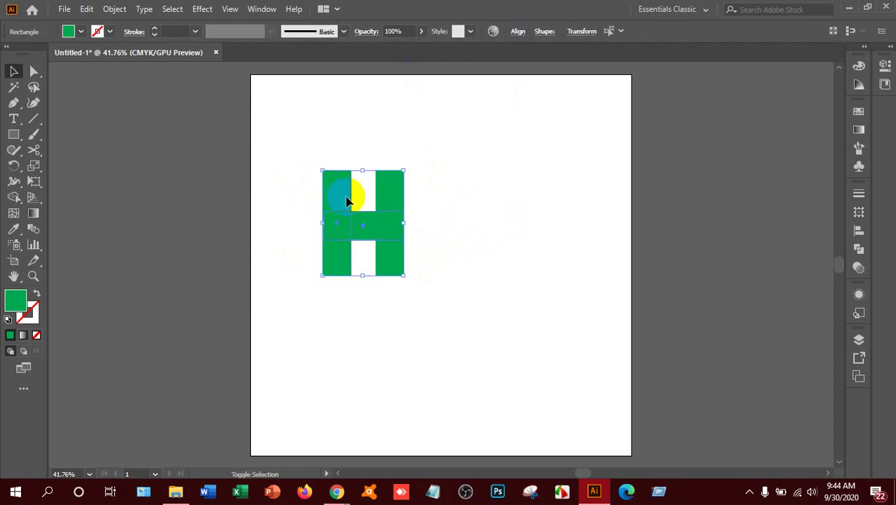
pyautogui.click(517, 32)
pyautogui.click(408, 69)
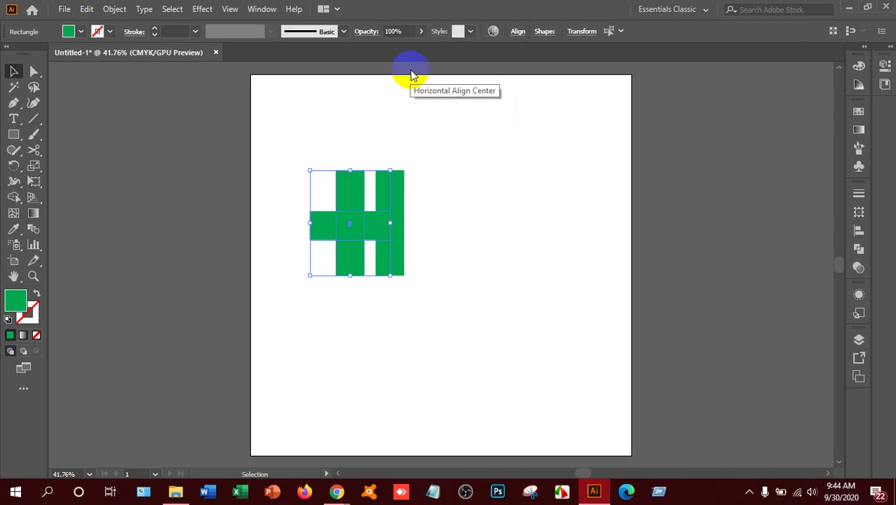
pyautogui.hotkey('ctrl', 'z')
pyautogui.click(388, 242)
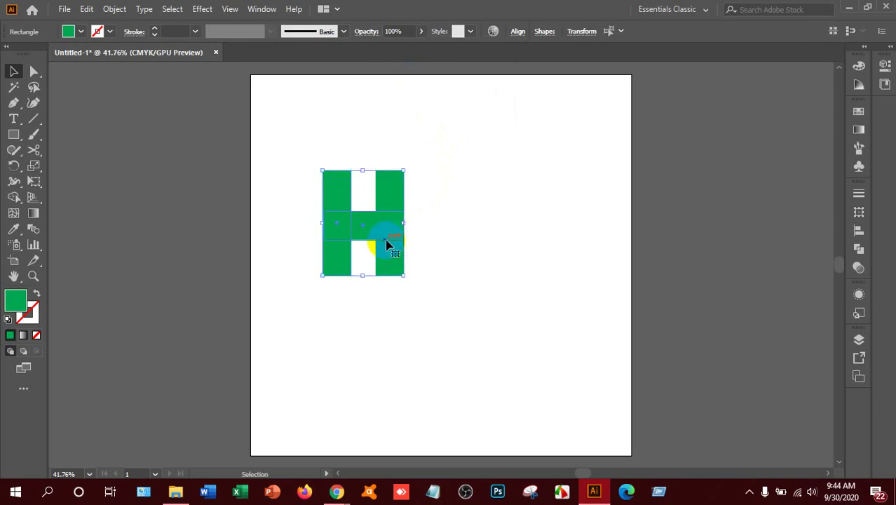
pyautogui.click(463, 252)
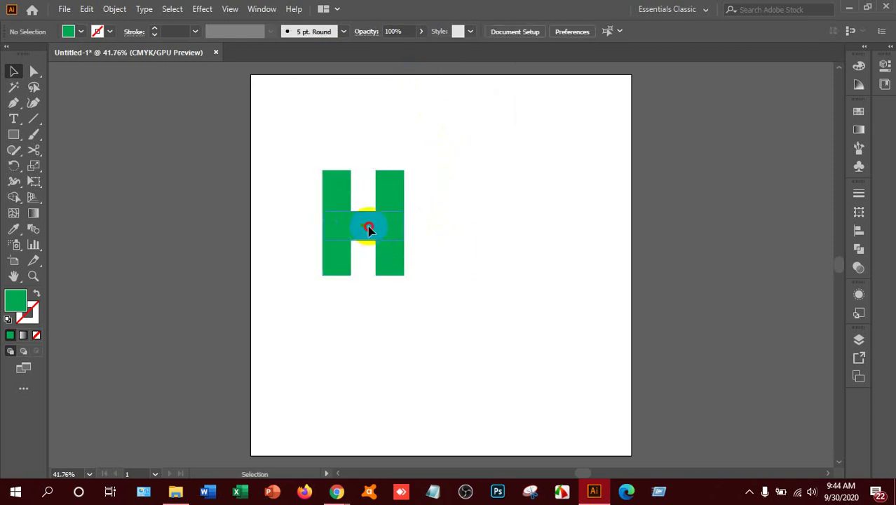
pyautogui.moveTo(370, 229); pyautogui.dragTo(370, 231)
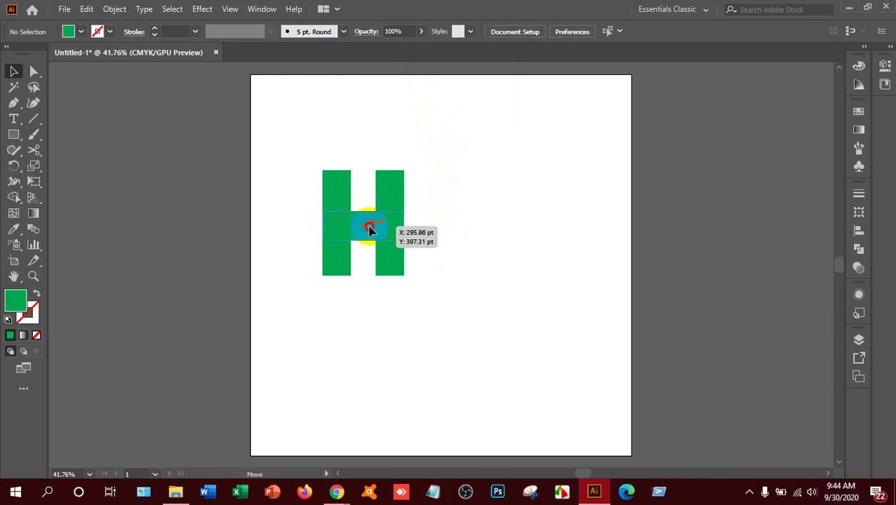
pyautogui.click(325, 228)
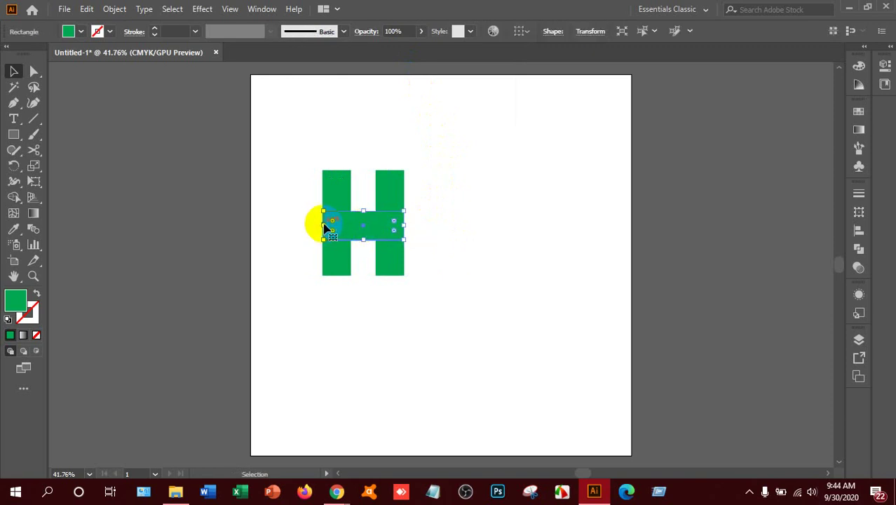
pyautogui.moveTo(325, 228); pyautogui.dragTo(456, 279)
pyautogui.click(510, 285)
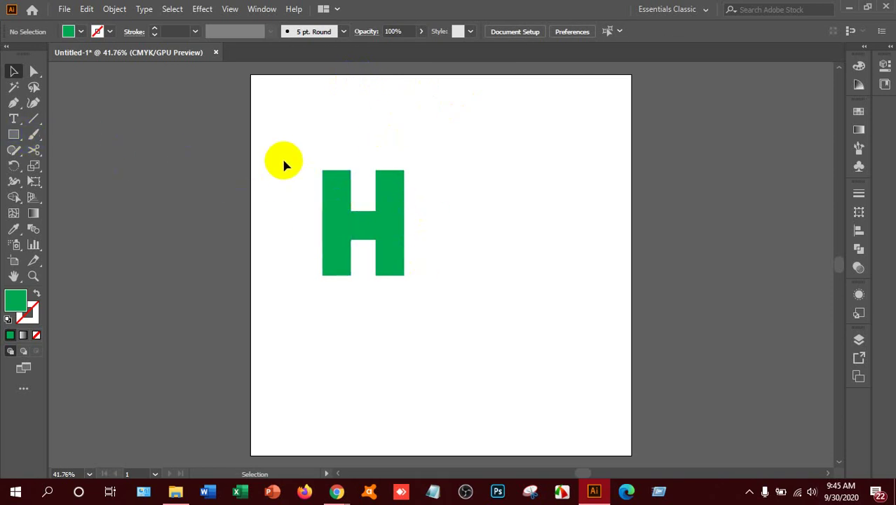
# Rotate the whole H 45°, move it toward the artboard centre and scale it up.
pyautogui.moveTo(284, 161); pyautogui.dragTo(477, 322)
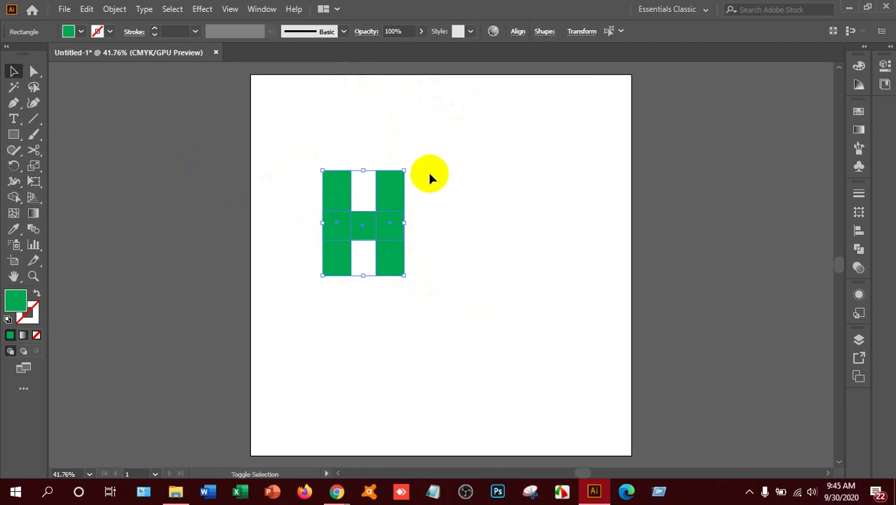
pyautogui.moveTo(408, 169); pyautogui.dragTo(358, 162)
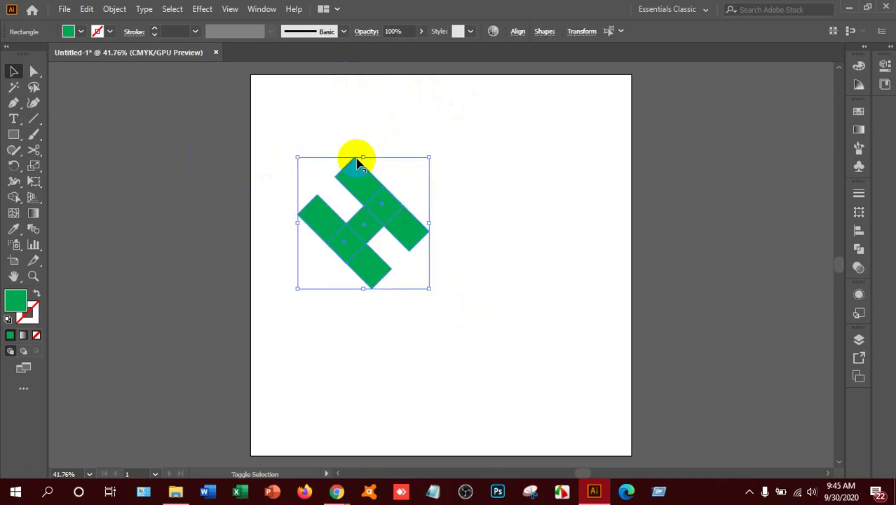
pyautogui.moveTo(388, 203); pyautogui.dragTo(448, 257)
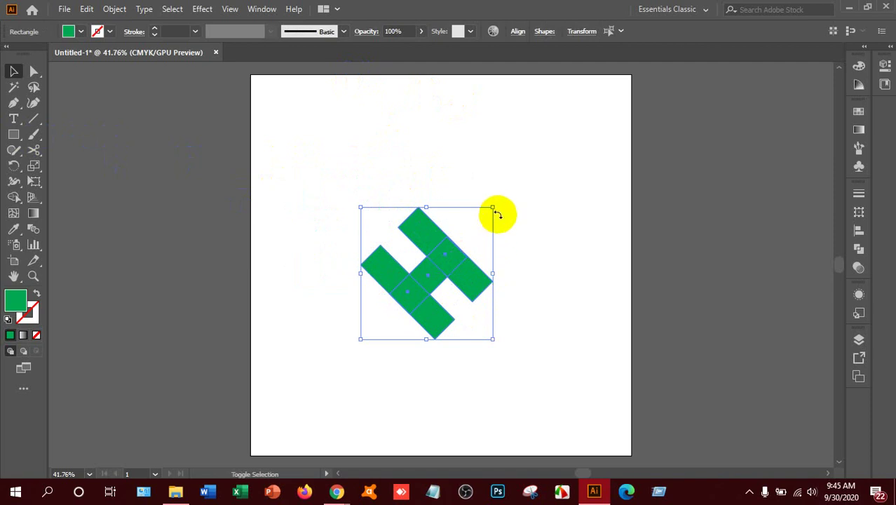
pyautogui.moveTo(493, 207)
pyautogui.mouseDown()
pyautogui.moveTo(546, 174)
pyautogui.moveTo(540, 181)
pyautogui.mouseUp()
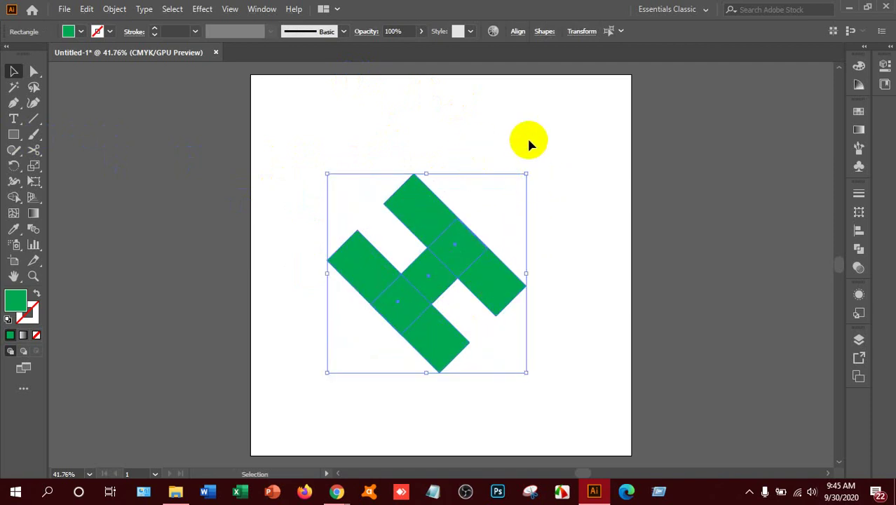
pyautogui.click(528, 141)
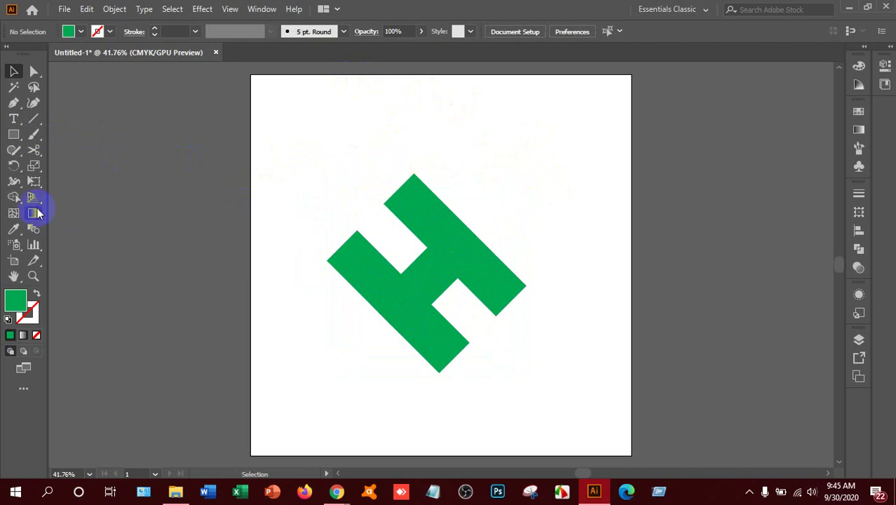
# Select all pieces of the H and switch to the Free Transform tool.
pyautogui.moveTo(35, 179); pyautogui.dragTo(64, 183)
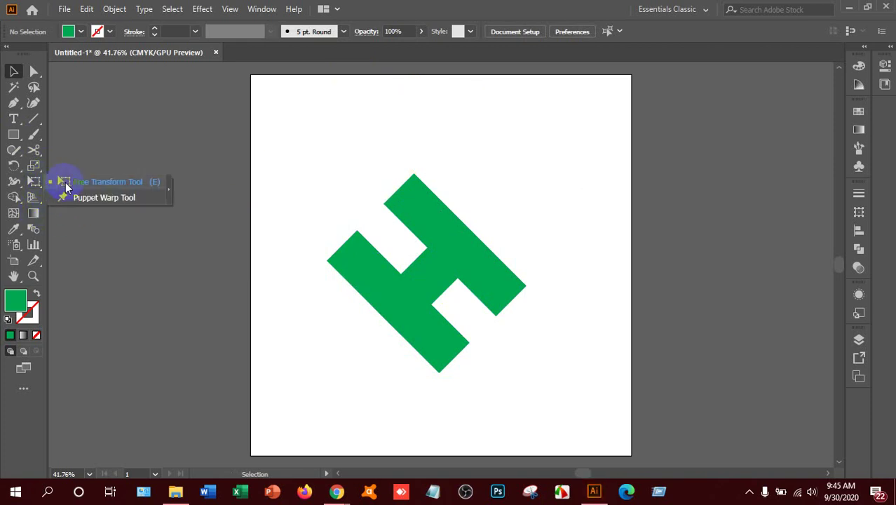
pyautogui.click(66, 182)
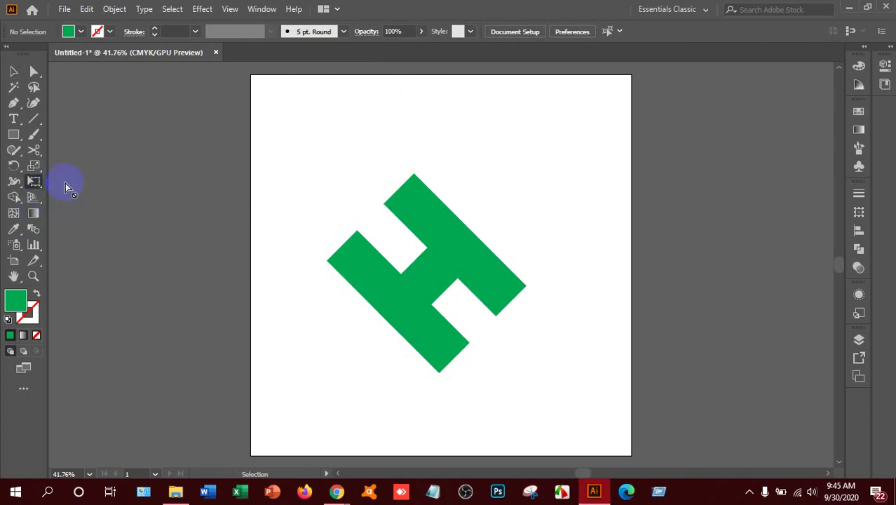
pyautogui.click(13, 71)
pyautogui.moveTo(272, 188); pyautogui.dragTo(330, 287)
pyautogui.click(34, 71)
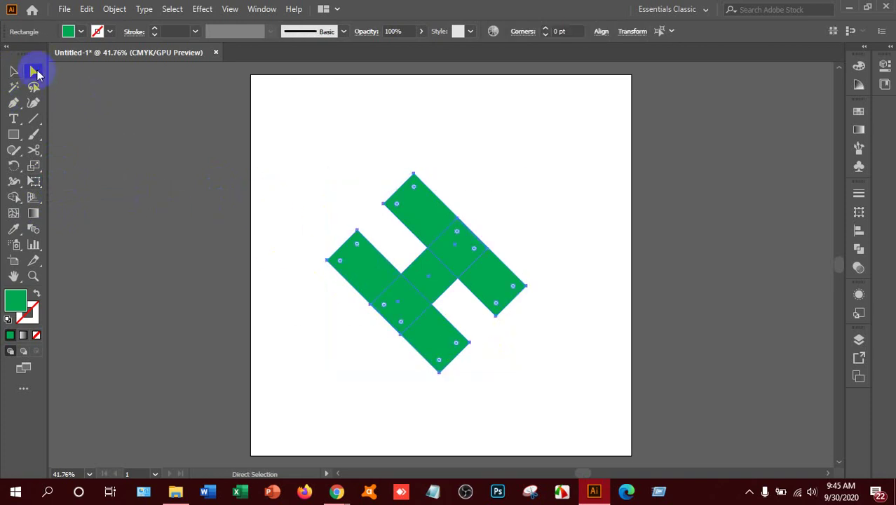
pyautogui.click(40, 181)
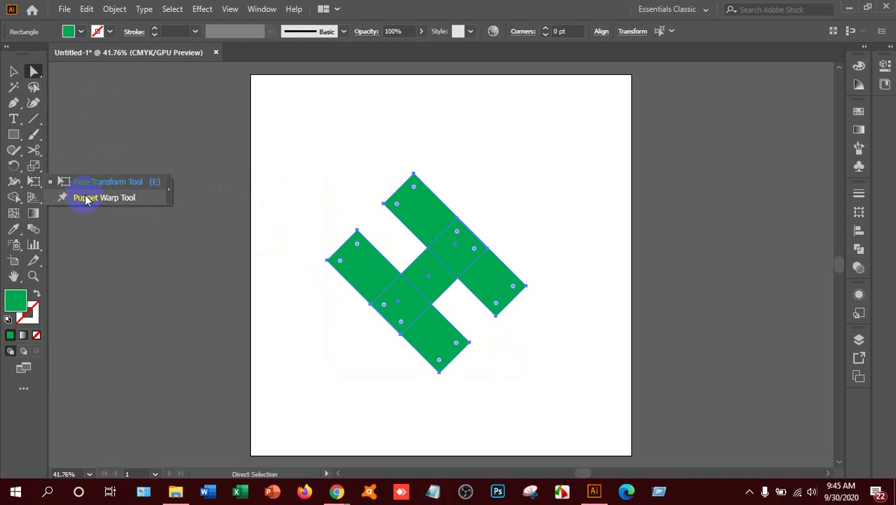
pyautogui.click(88, 183)
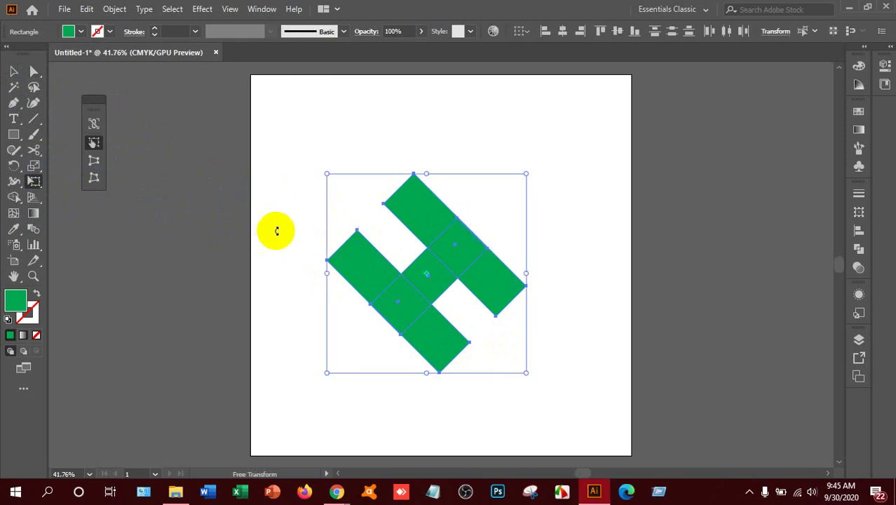
pyautogui.click(94, 145)
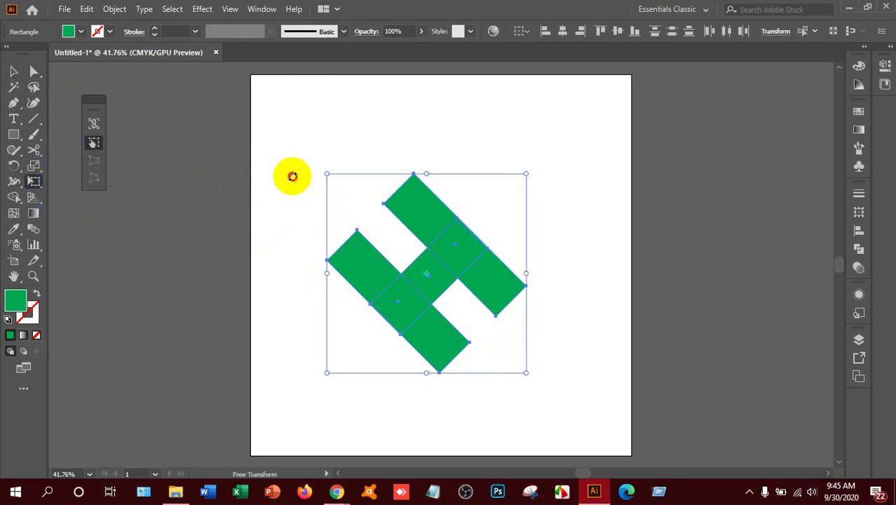
pyautogui.click(94, 143)
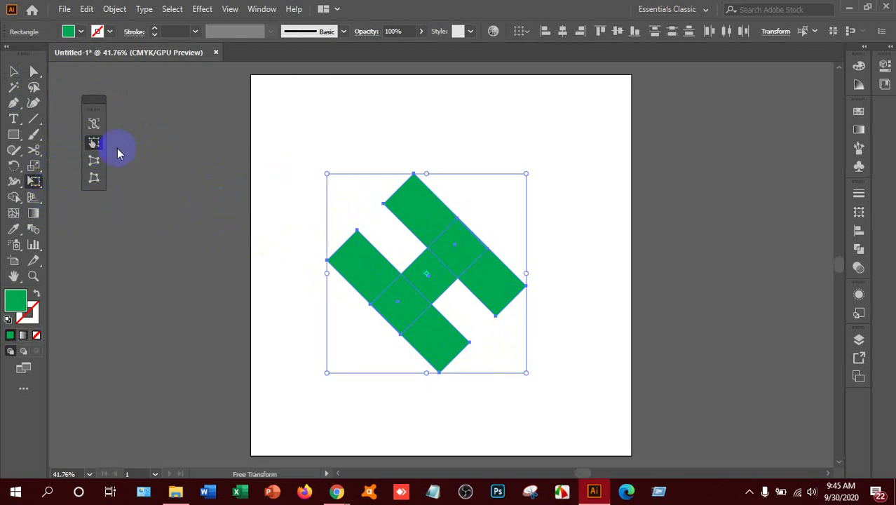
pyautogui.click(33, 72)
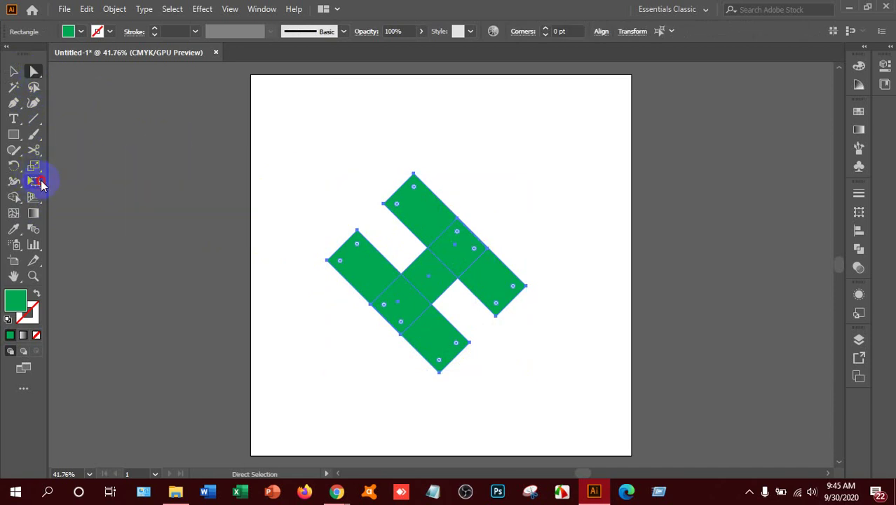
pyautogui.click(40, 183)
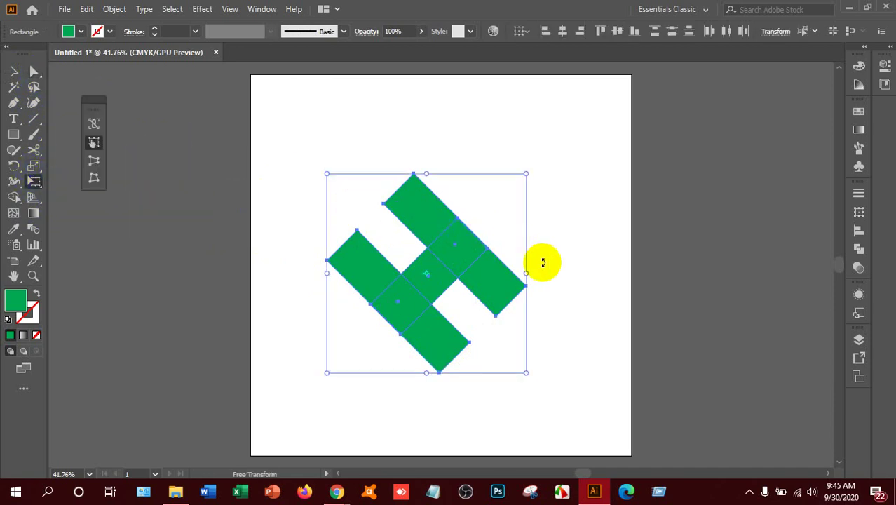
pyautogui.click(469, 240)
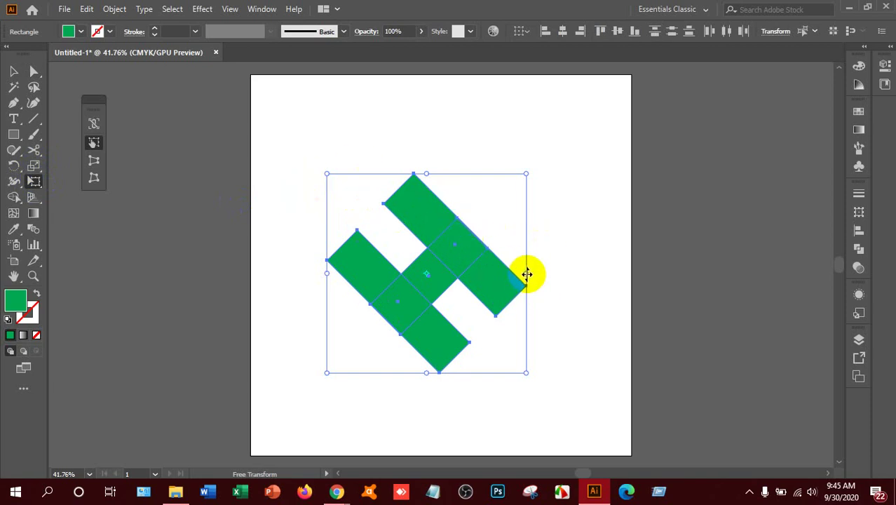
# Drag the right-middle handle outward and down so the H flares wider on the right.
pyautogui.moveTo(527, 274); pyautogui.dragTo(550, 294)
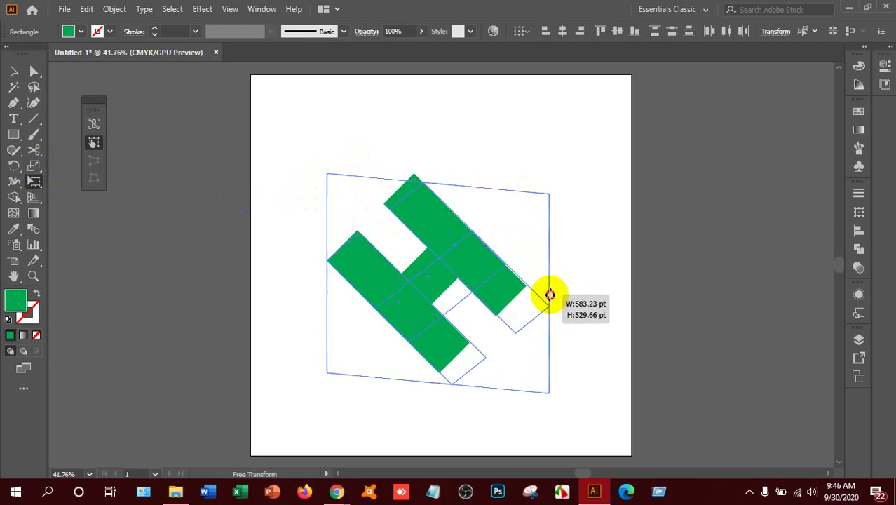
pyautogui.moveTo(550, 295); pyautogui.dragTo(550, 295)
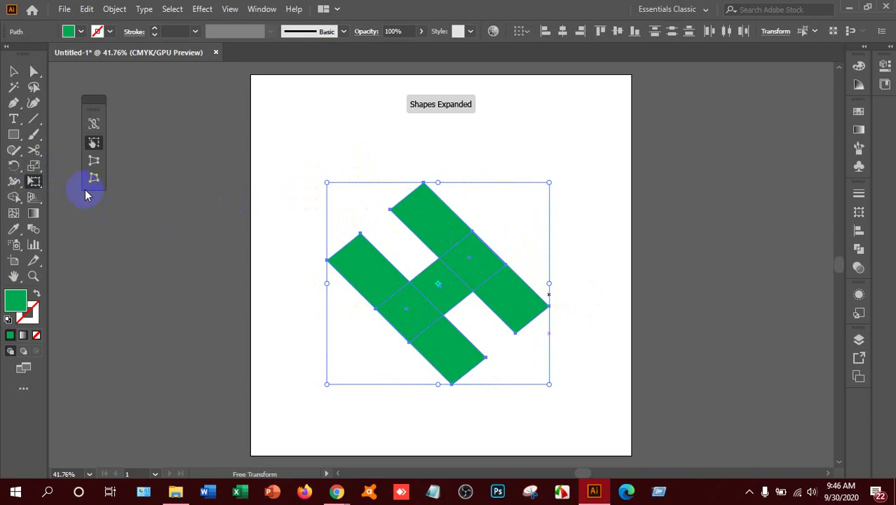
pyautogui.click(14, 71)
pyautogui.click(143, 172)
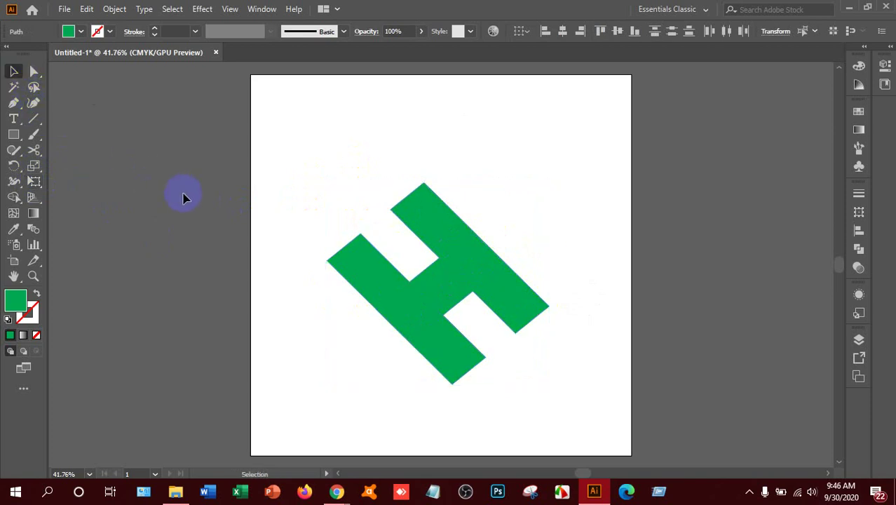
pyautogui.click(455, 286)
pyautogui.click(298, 204)
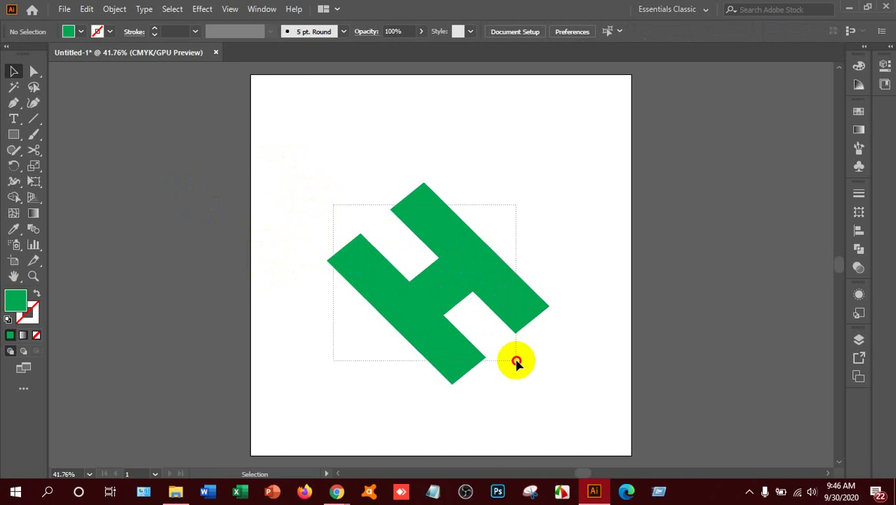
pyautogui.click(406, 320)
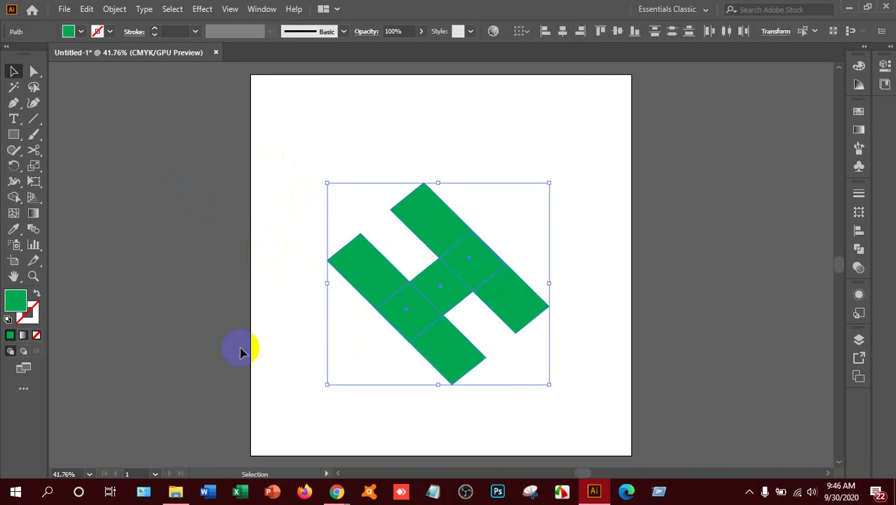
# Fill every bar of the H with the dark grey (K=90) swatch from the Control bar.
pyautogui.doubleClick(19, 305)
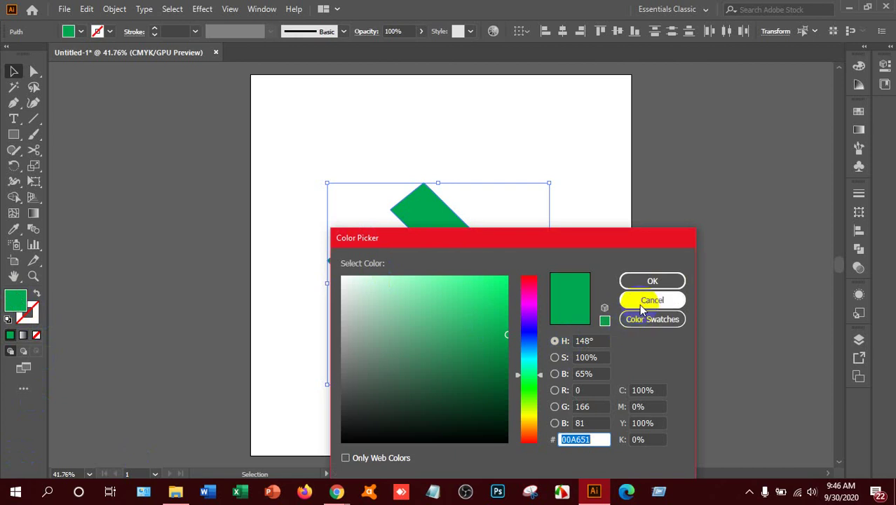
pyautogui.click(640, 304)
pyautogui.click(82, 33)
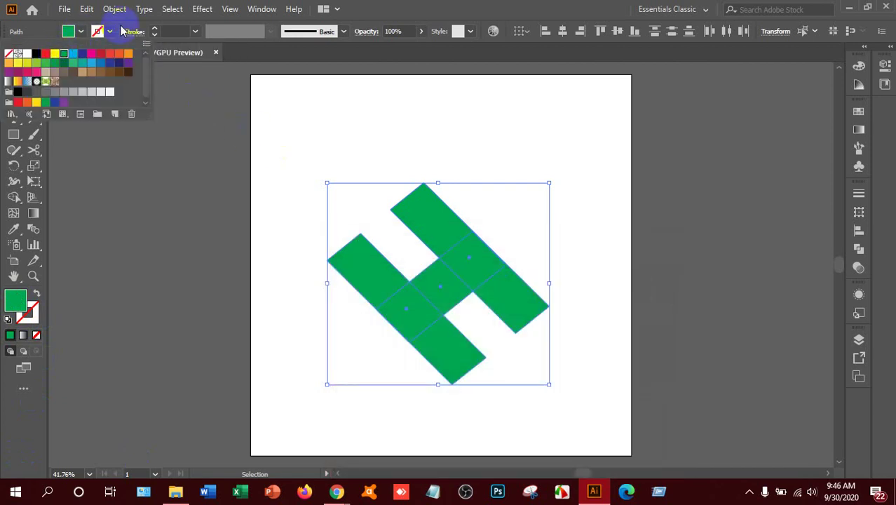
pyautogui.click(111, 73)
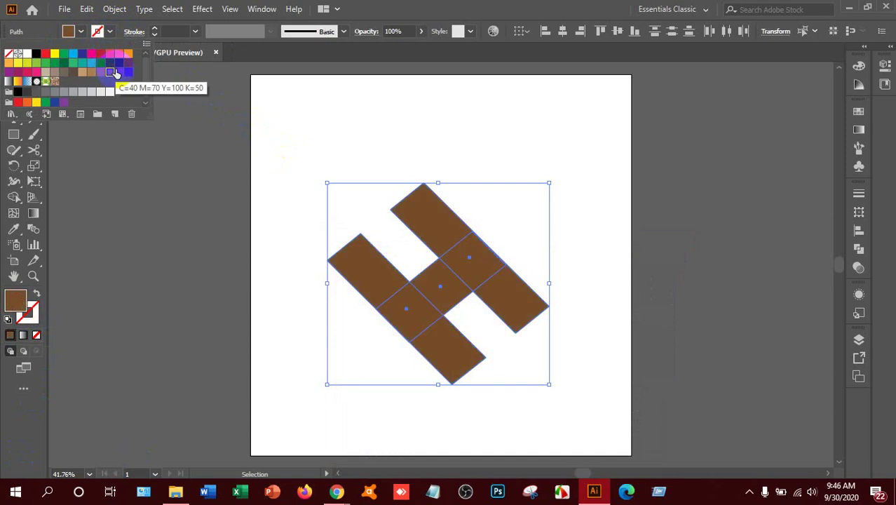
pyautogui.click(118, 72)
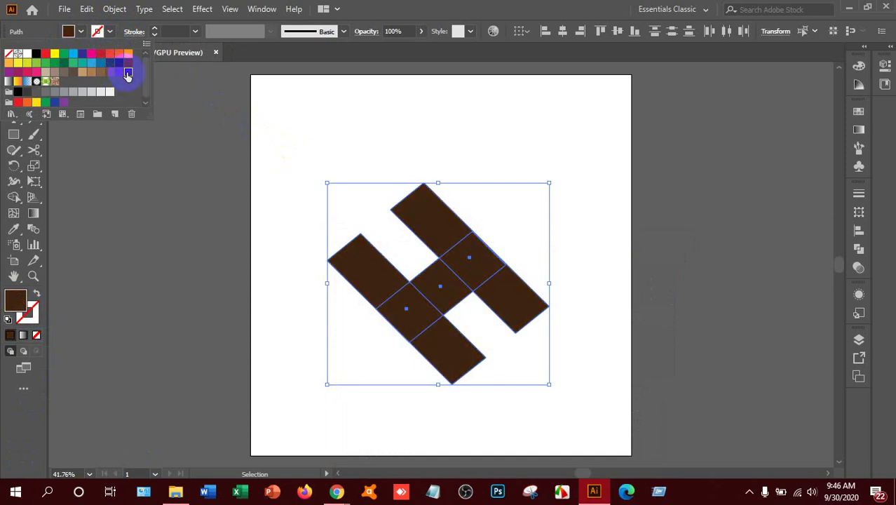
pyautogui.click(36, 92)
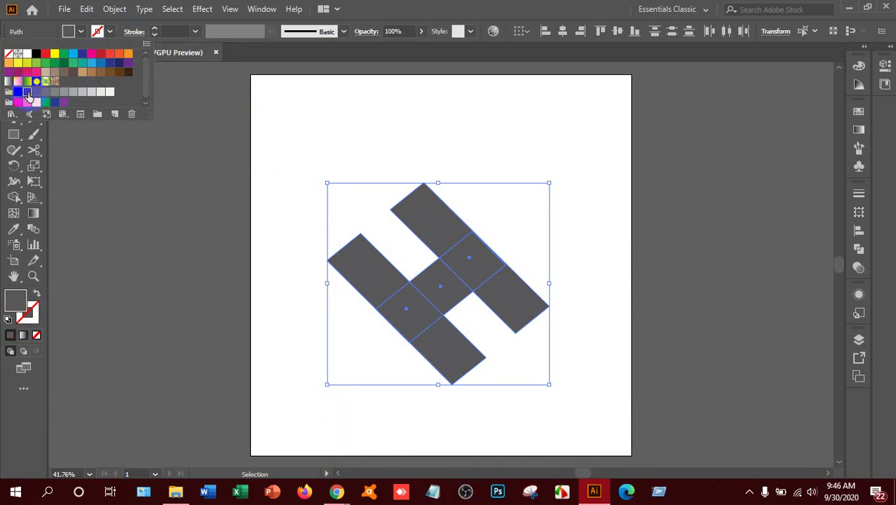
pyautogui.click(27, 93)
pyautogui.click(180, 143)
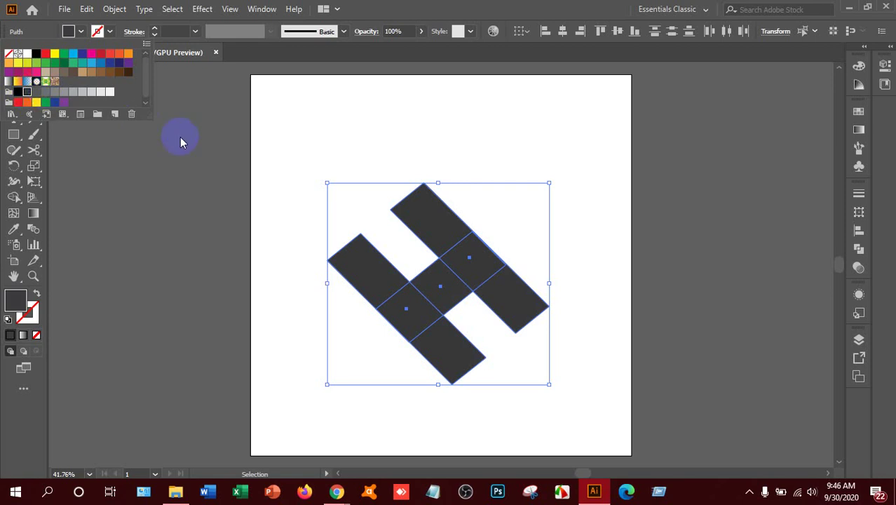
pyautogui.click(181, 142)
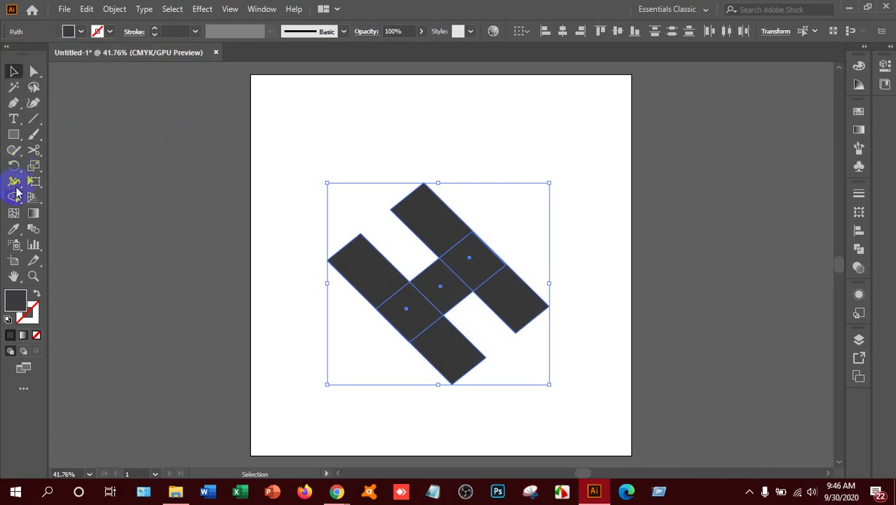
# Draw a vertical line down through the H's left arm and nudge it slightly left.
pyautogui.moveTo(34, 119); pyautogui.dragTo(65, 122)
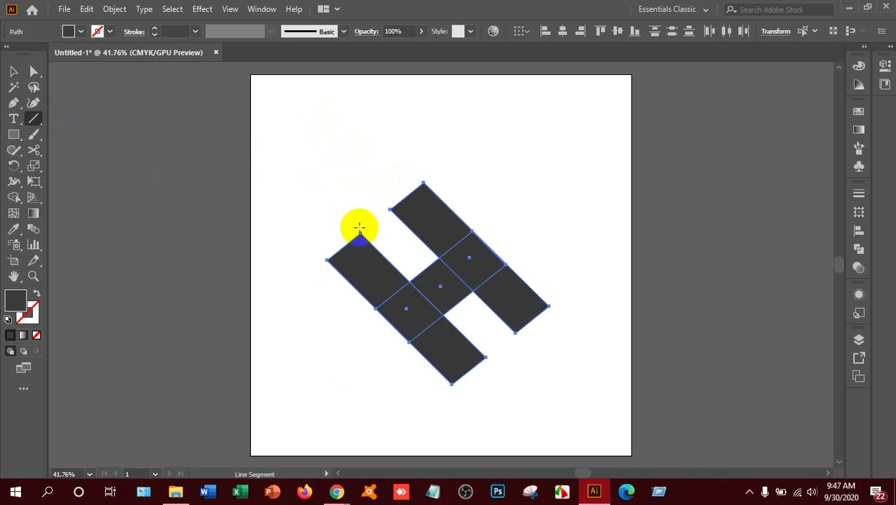
pyautogui.moveTo(360, 225); pyautogui.dragTo(364, 318)
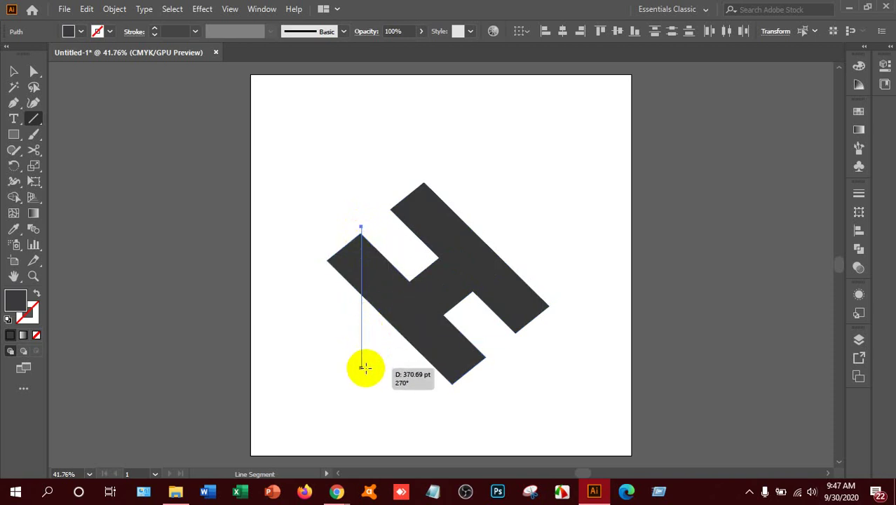
pyautogui.moveTo(365, 317); pyautogui.dragTo(361, 366)
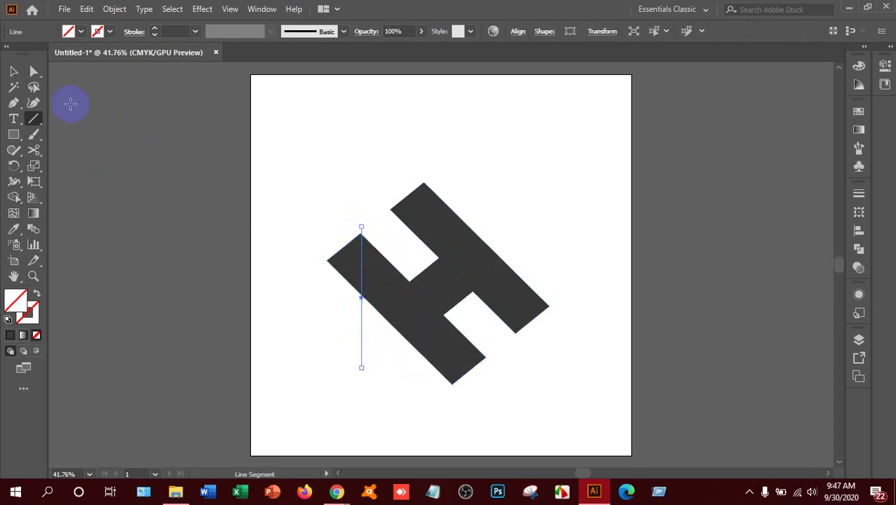
pyautogui.press('Left')
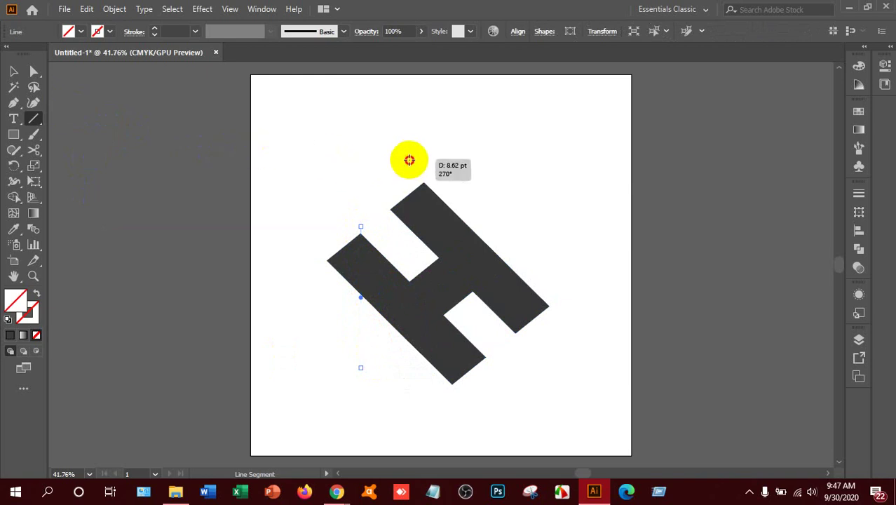
# Draw two more vertical lines through the H, then select the H with all lines.
pyautogui.moveTo(409, 157); pyautogui.dragTo(409, 392)
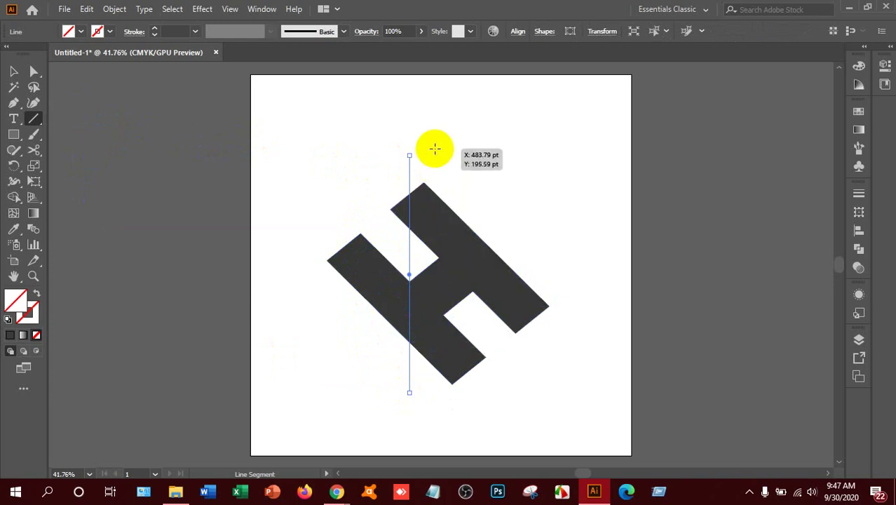
pyautogui.moveTo(434, 148); pyautogui.dragTo(434, 404)
pyautogui.press('Right')
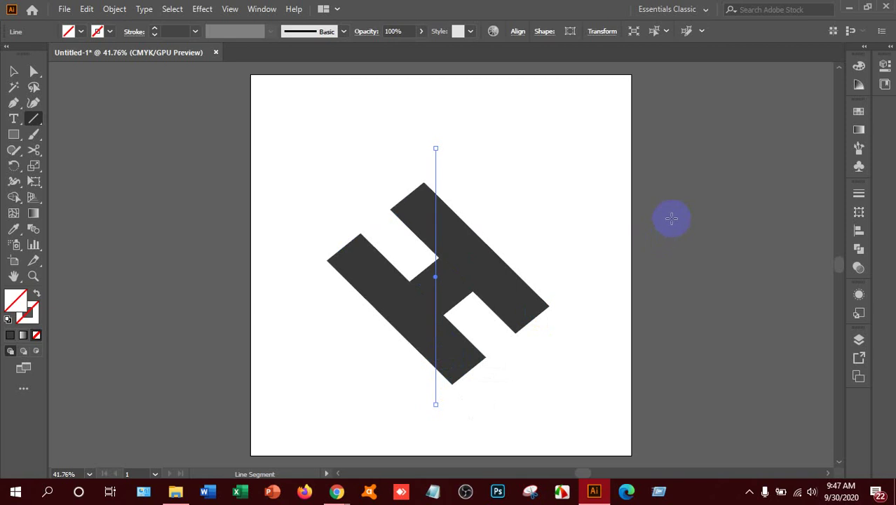
pyautogui.press('Right')
pyautogui.press('Right')
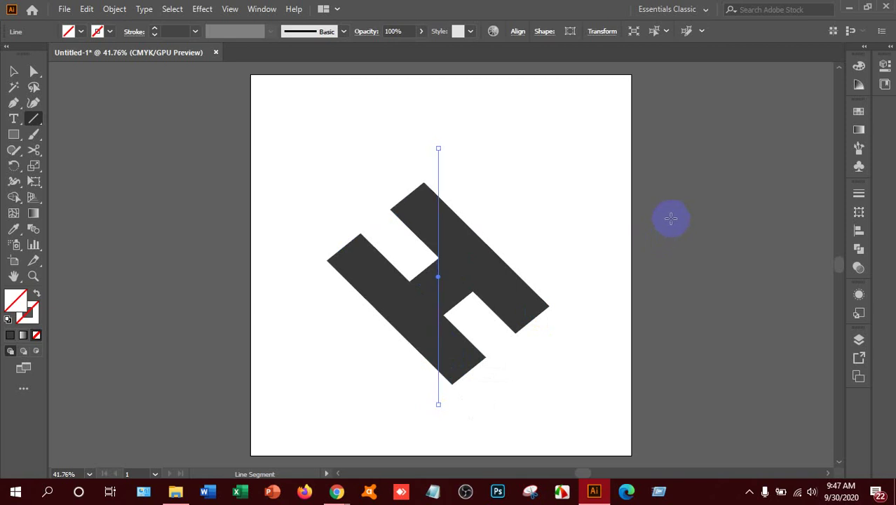
pyautogui.click(14, 71)
pyautogui.moveTo(260, 180); pyautogui.dragTo(584, 390)
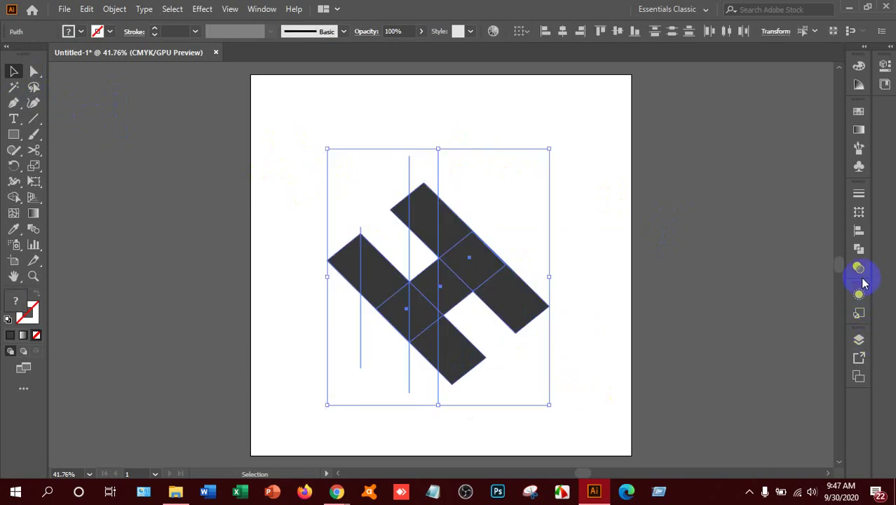
# Split the H along the cutting lines with Pathfinder Divide.
pyautogui.click(859, 251)
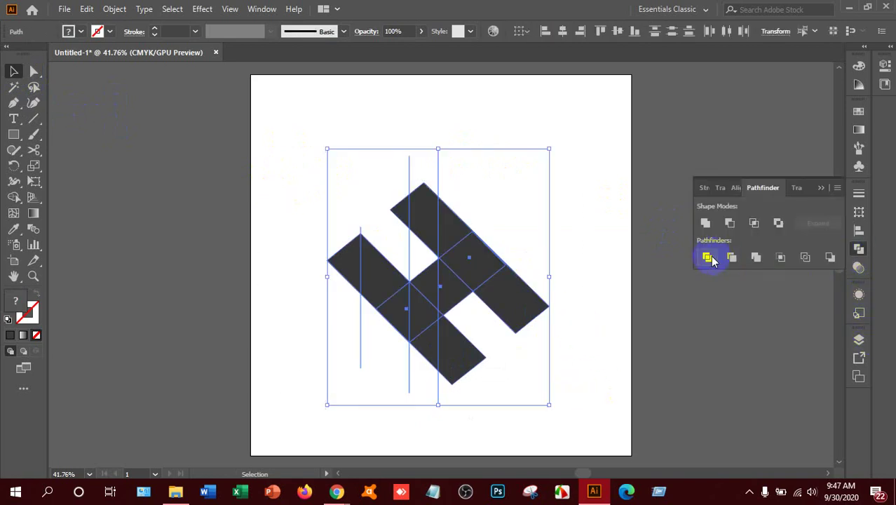
pyautogui.click(707, 257)
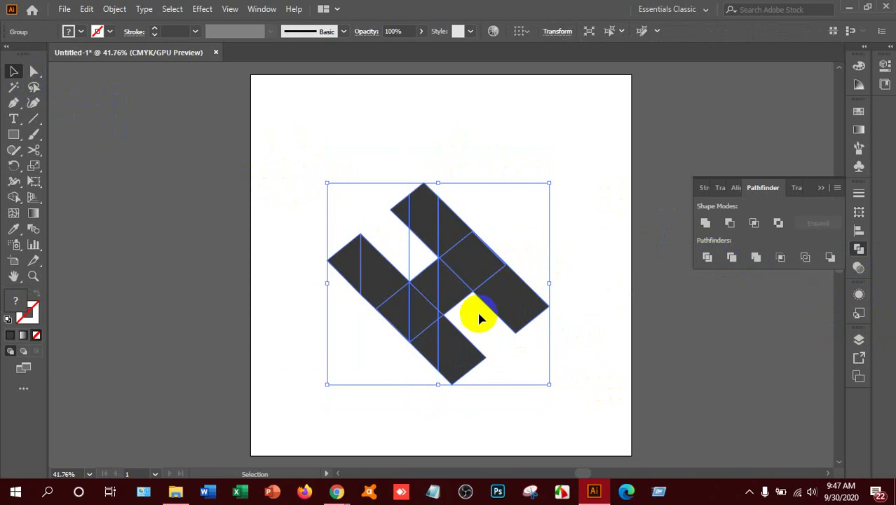
pyautogui.click(112, 9)
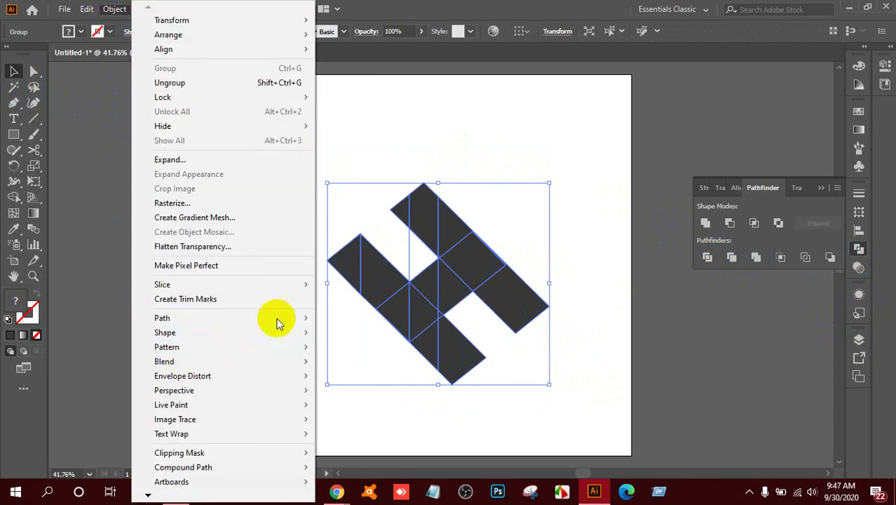
pyautogui.click(566, 301)
# Ungroup the divided H so each facet piece is separately selectable.
pyautogui.click(479, 280)
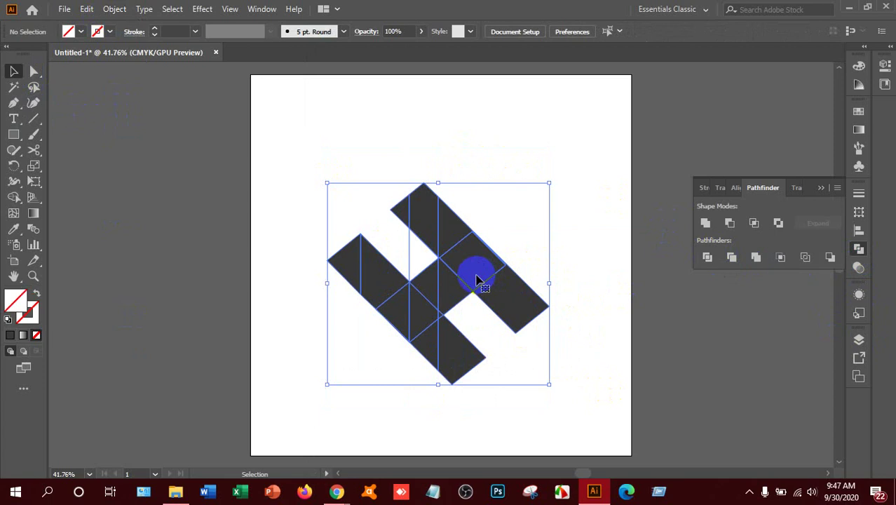
pyautogui.rightClick(476, 278)
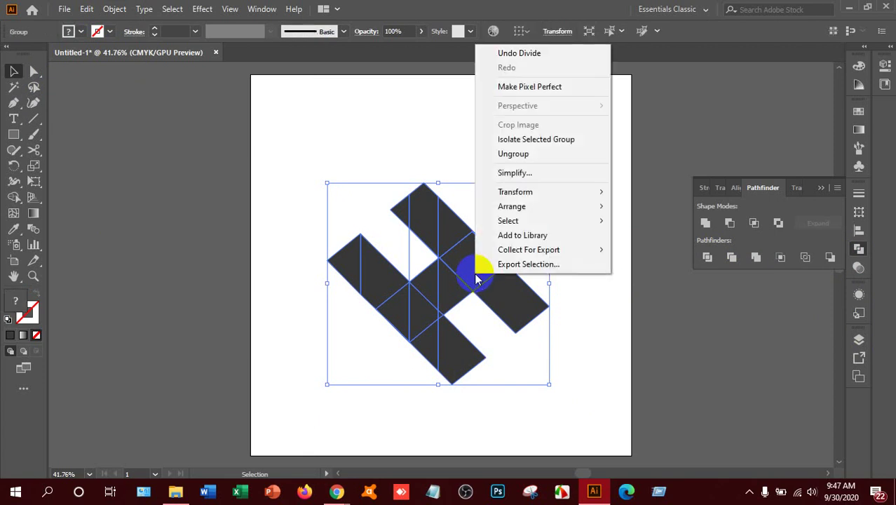
pyautogui.click(536, 156)
pyautogui.click(612, 260)
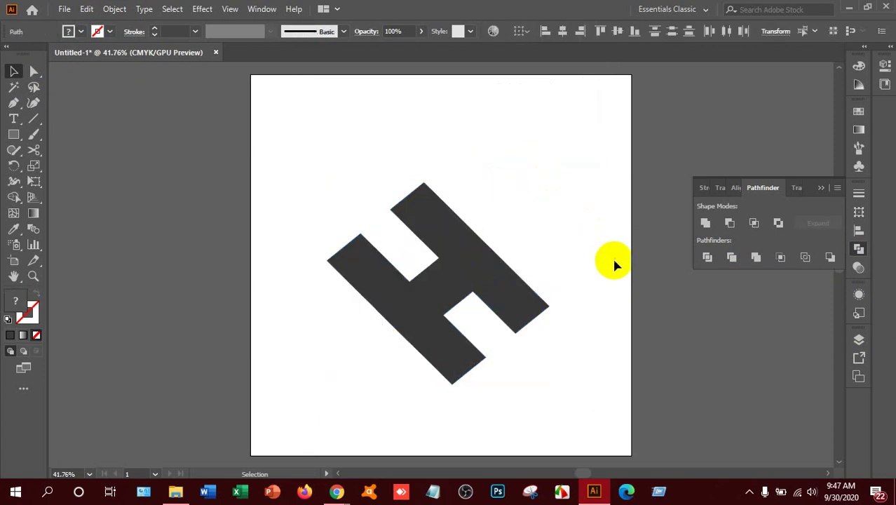
pyautogui.click(434, 226)
# Fill the four middle-strip pieces of the H with a lighter grey swatch.
pyautogui.click(414, 262)
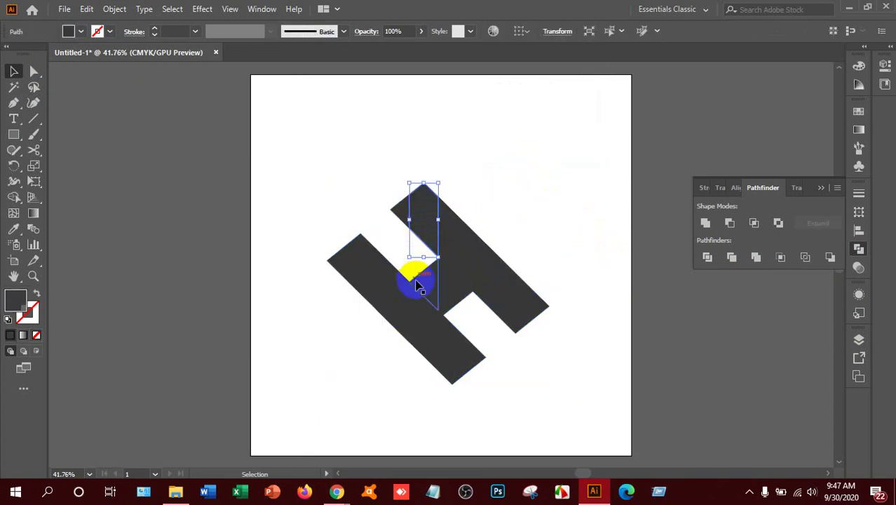
pyautogui.keyDown('shift'); pyautogui.click(422, 344); pyautogui.keyUp('shift')
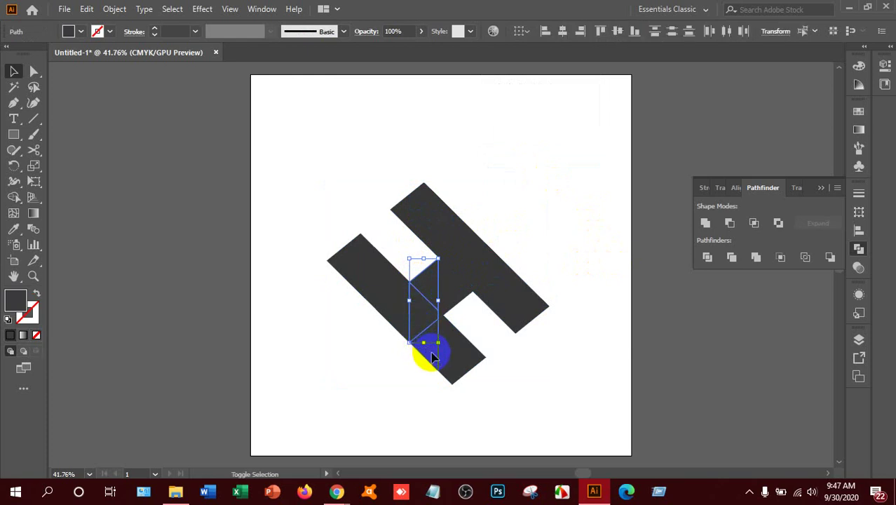
pyautogui.keyDown('shift'); pyautogui.click(432, 357); pyautogui.keyUp('shift')
pyautogui.keyDown('shift'); pyautogui.click(427, 210); pyautogui.keyUp('shift')
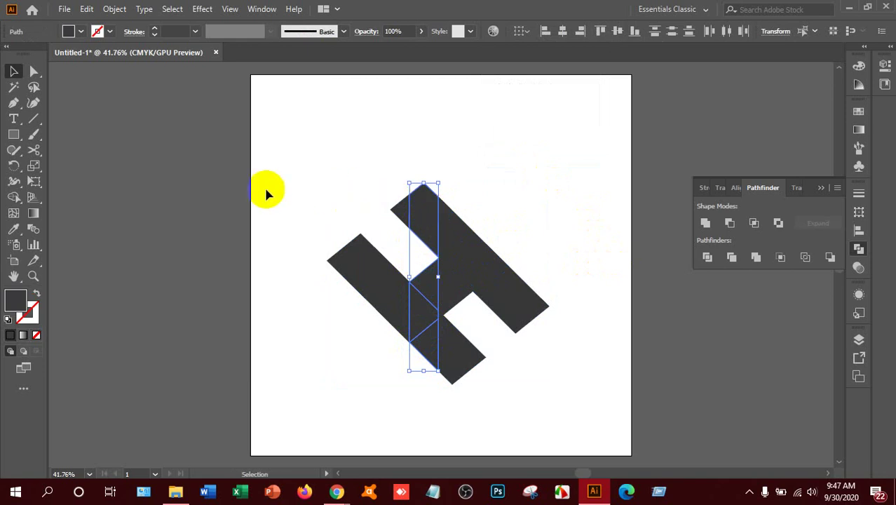
pyautogui.click(68, 31)
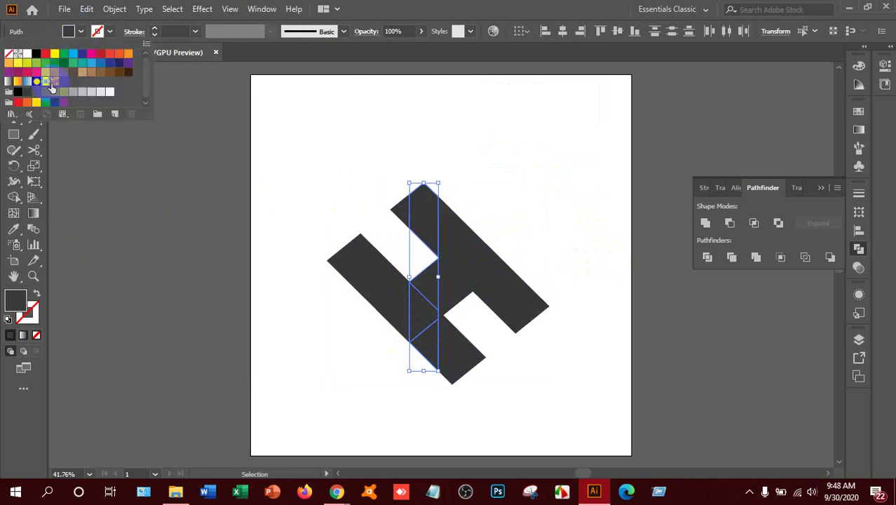
pyautogui.click(44, 92)
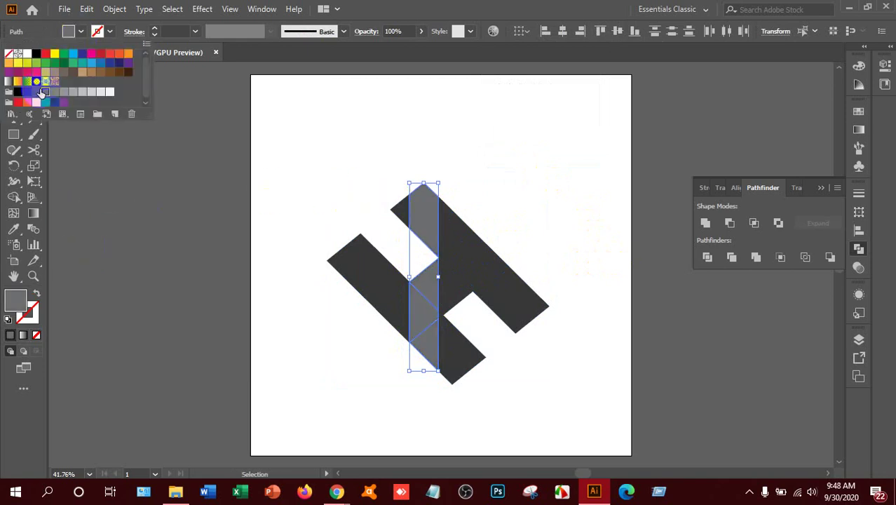
pyautogui.click(38, 92)
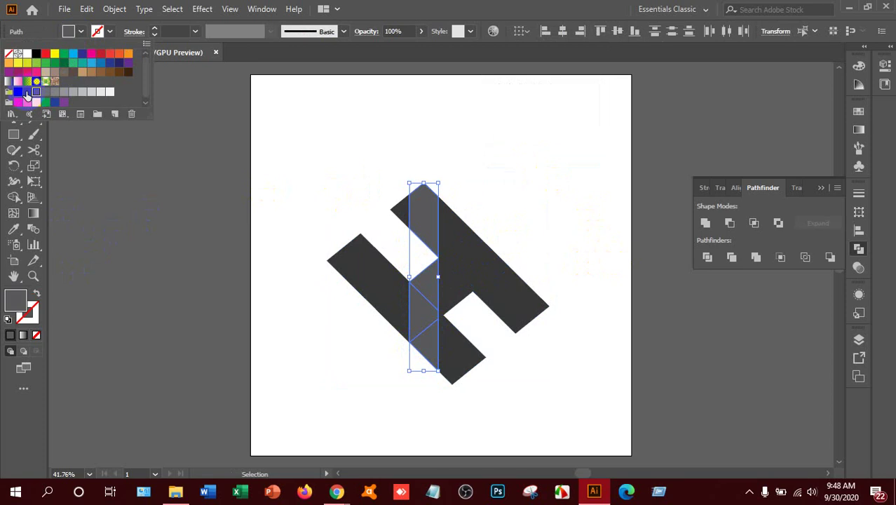
pyautogui.click(27, 93)
pyautogui.click(35, 92)
pyautogui.click(261, 240)
pyautogui.click(305, 177)
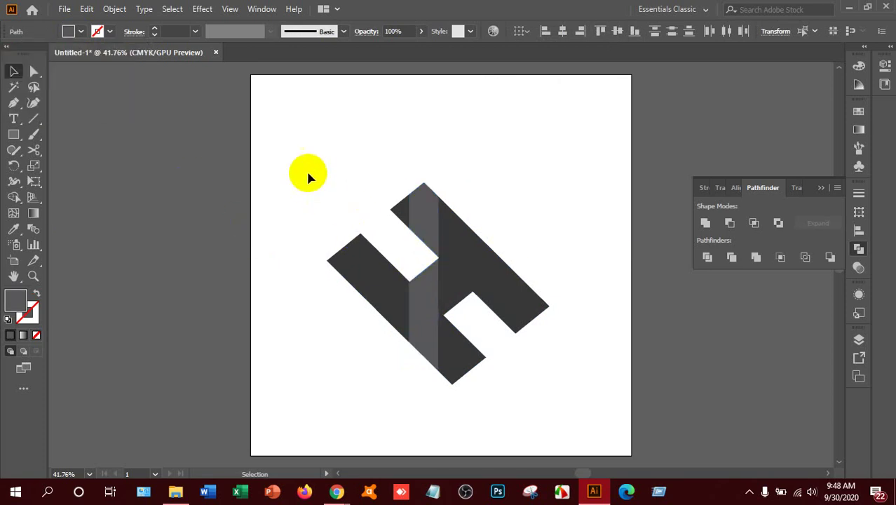
# Fill the H's left end triangle with the same lighter grey.
pyautogui.click(346, 263)
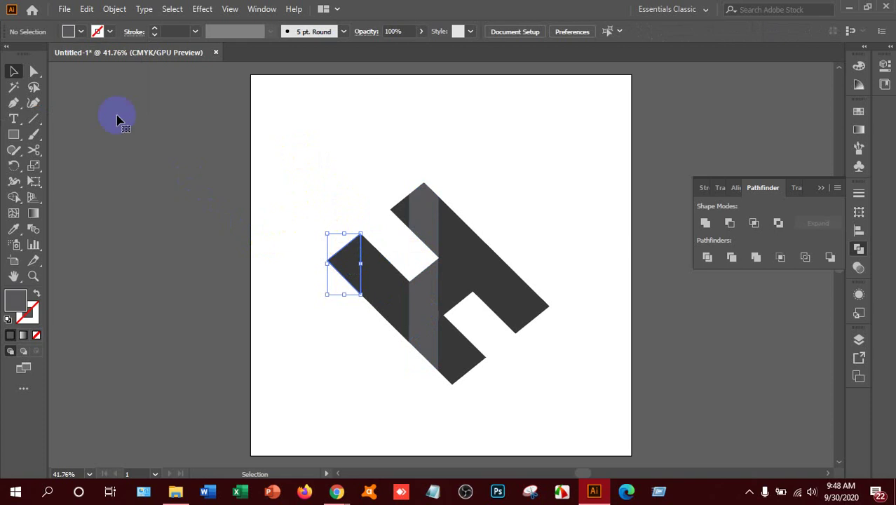
pyautogui.click(81, 31)
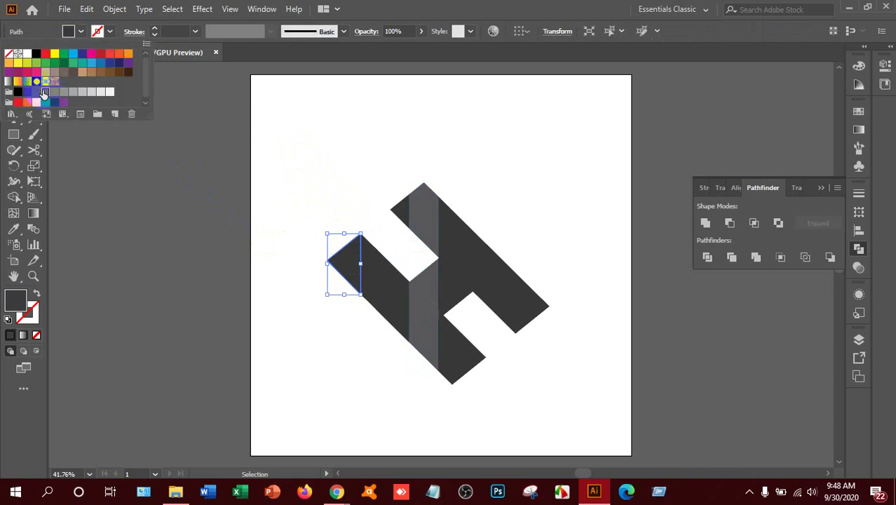
pyautogui.click(36, 92)
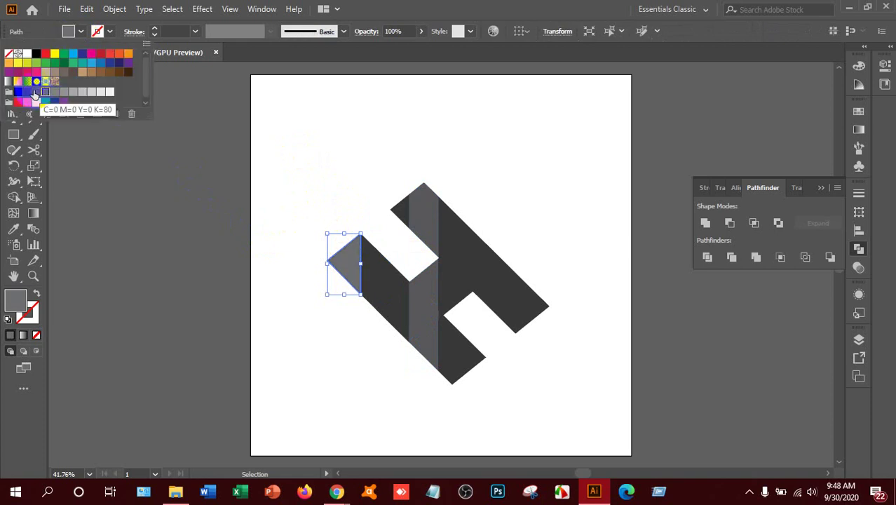
pyautogui.click(208, 192)
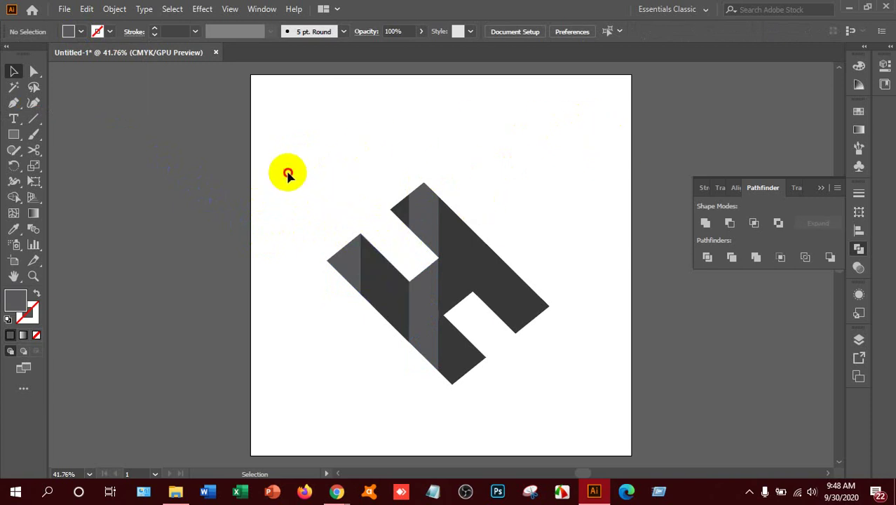
# Select the whole H to inspect its anchor points, then deselect.
pyautogui.moveTo(287, 174); pyautogui.dragTo(531, 306)
pyautogui.click(530, 310)
pyautogui.press('a')
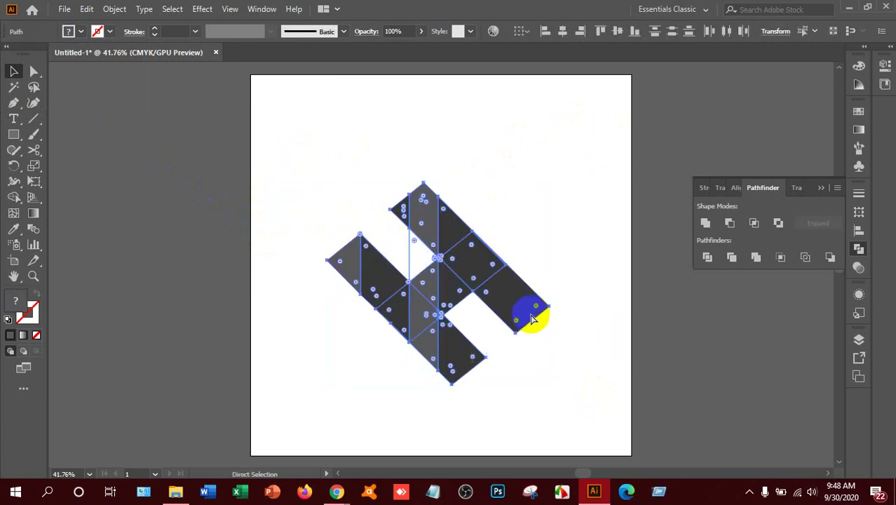
pyautogui.press('v')
pyautogui.click(589, 258)
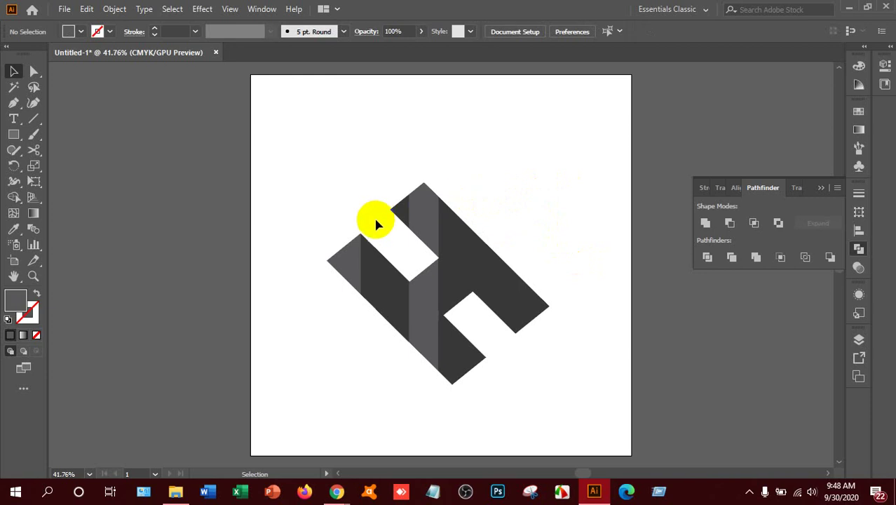
# In Save As, browse to F:\LEDP\Class Work\HSL-KUR-203.
pyautogui.click(63, 9)
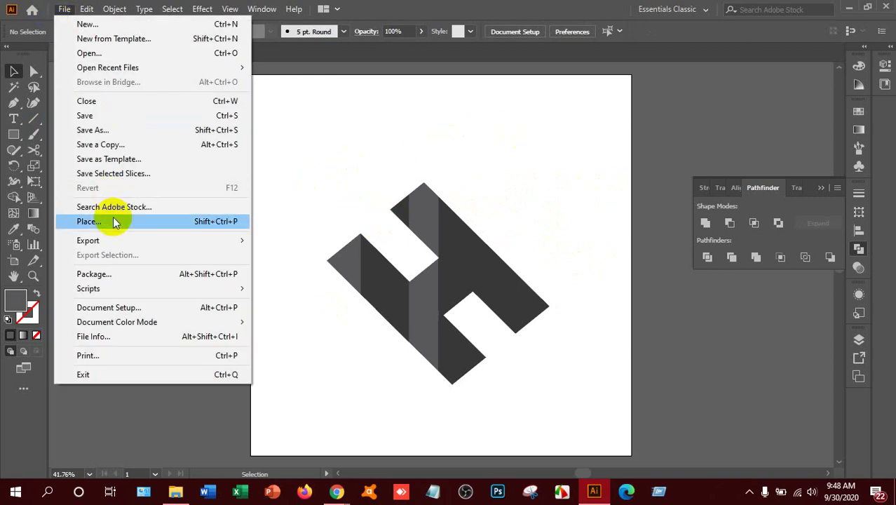
pyautogui.click(100, 133)
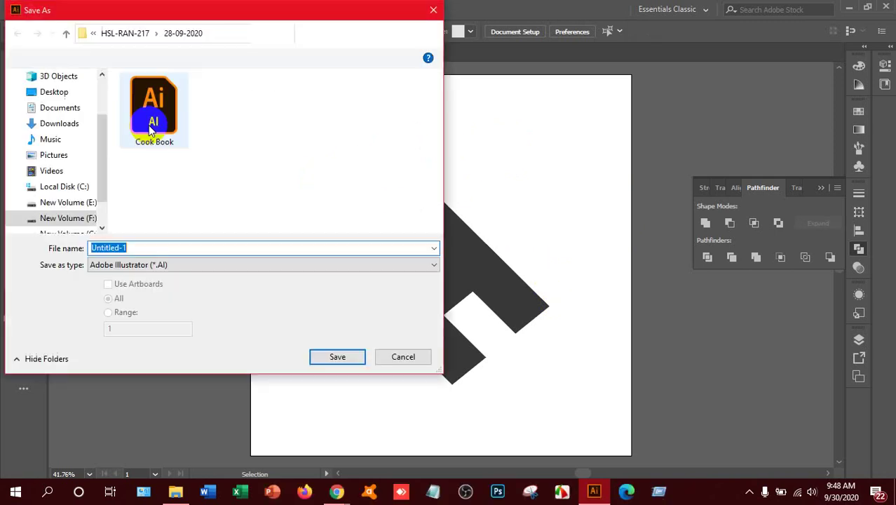
pyautogui.click(67, 217)
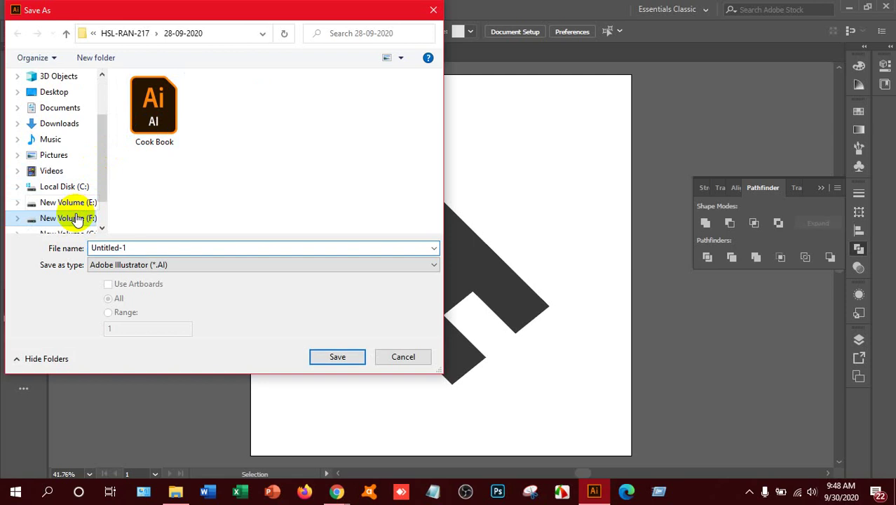
pyautogui.scroll(-1, 157, 141)
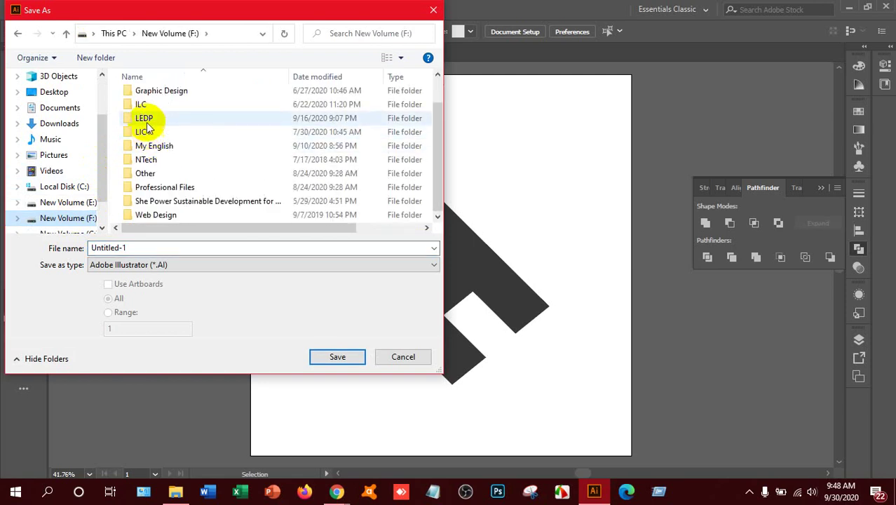
pyautogui.doubleClick(145, 120)
pyautogui.doubleClick(168, 124)
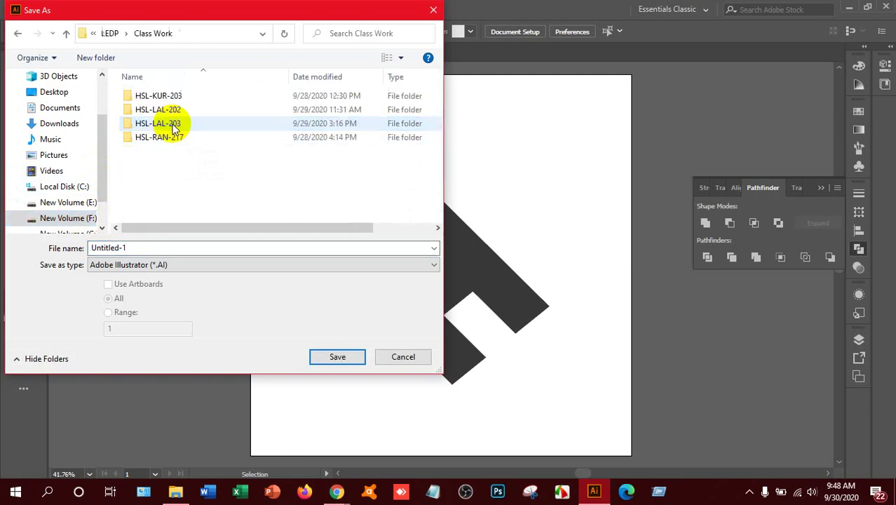
pyautogui.click(181, 98)
pyautogui.doubleClick(181, 102)
pyautogui.scroll(-5, 169, 141)
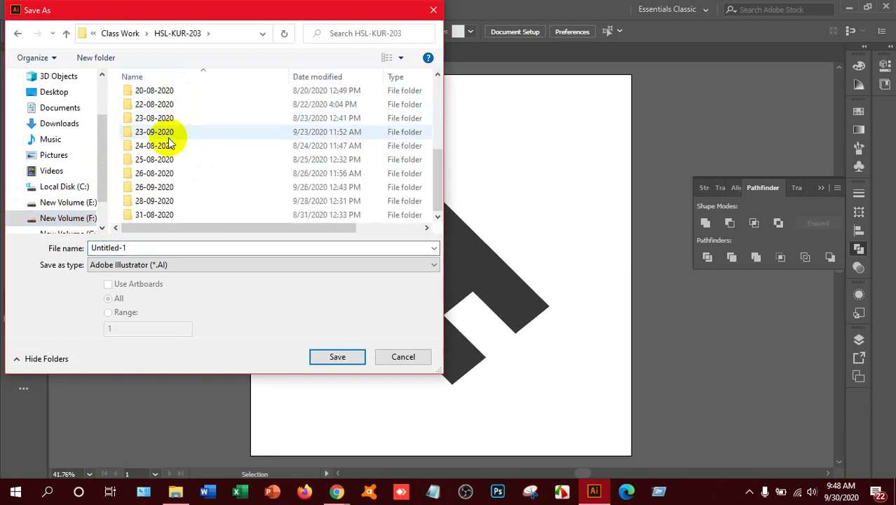
# Create and open a new folder named 30-09-2020 inside HSL-KUR-203.
pyautogui.rightClick(115, 154)
pyautogui.moveTo(161, 294)
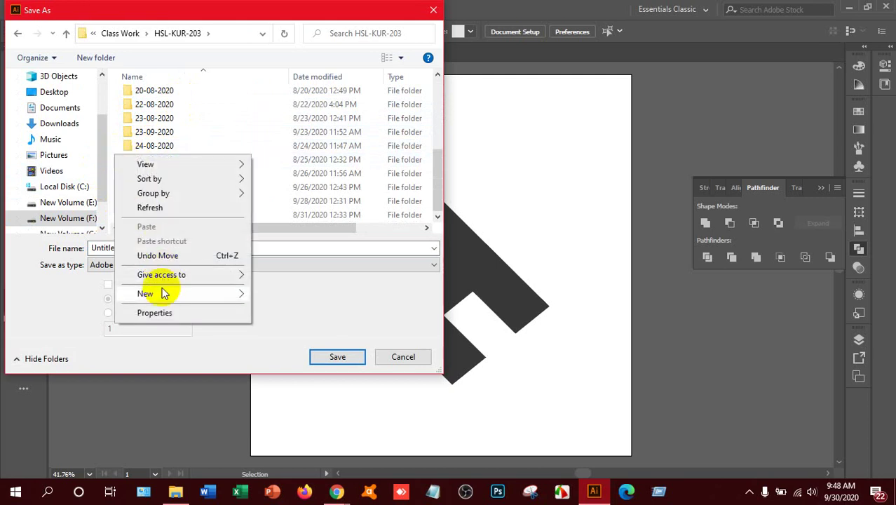
pyautogui.click(281, 294)
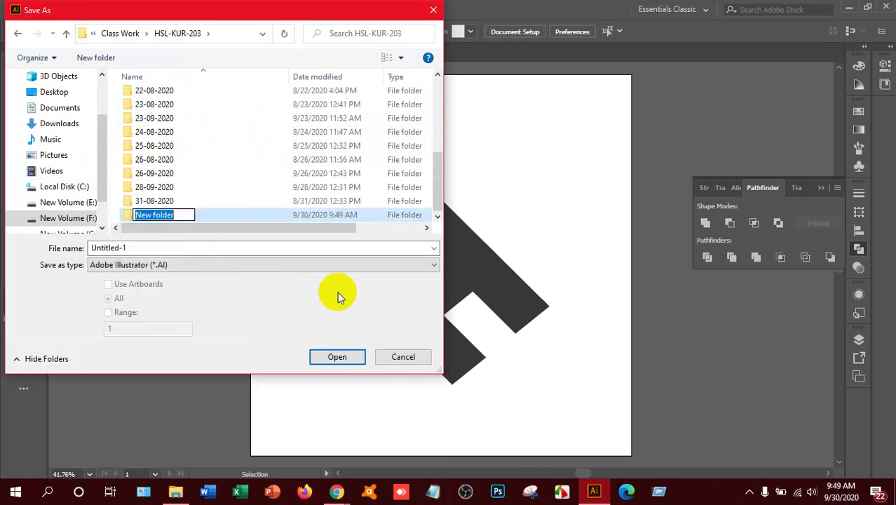
pyautogui.write('30-09-2020')
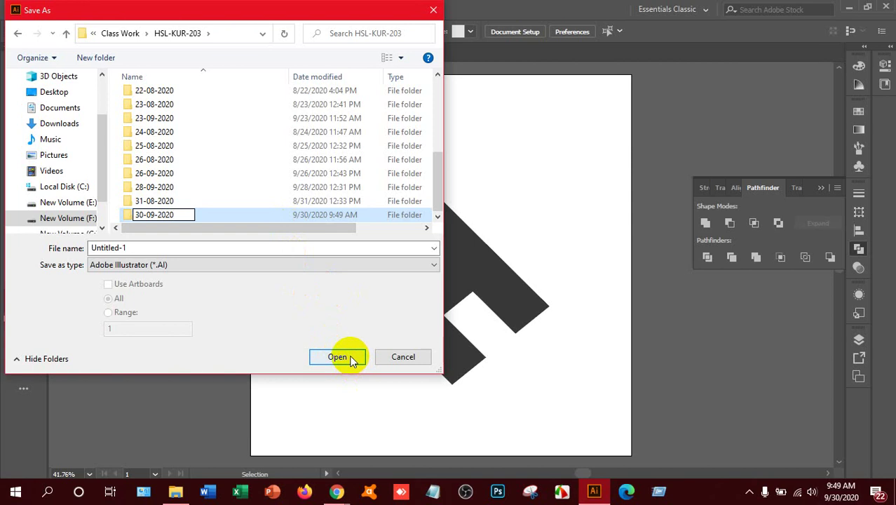
pyautogui.click(232, 217)
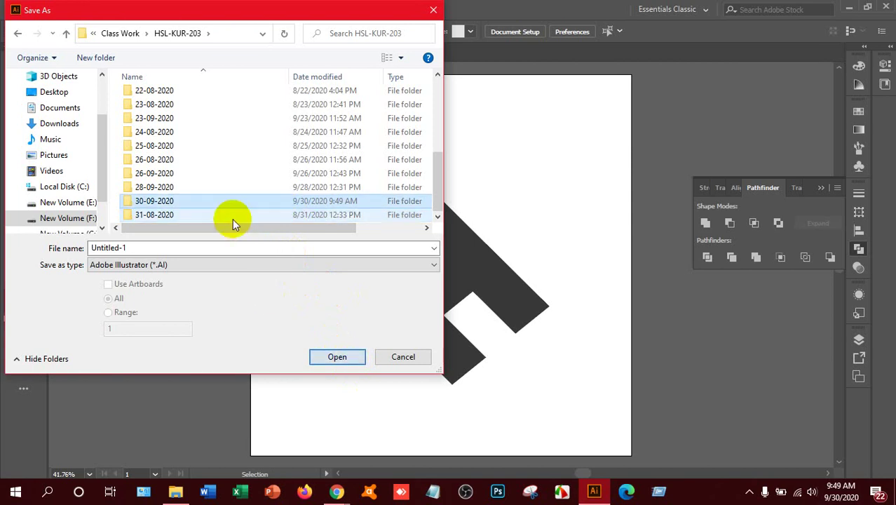
pyautogui.doubleClick(195, 201)
# Save the file as H Logo in Illustrator EPS format, accepting the EPS options.
pyautogui.click(180, 251)
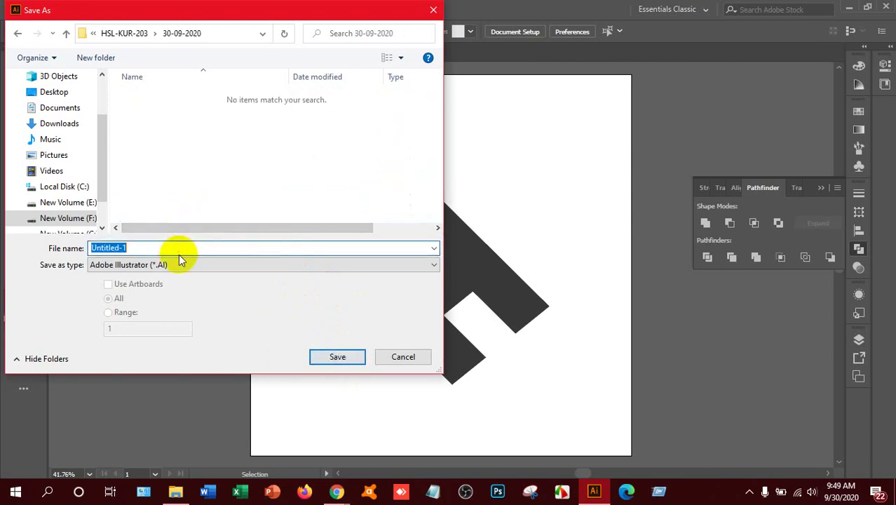
pyautogui.write('H Logo')
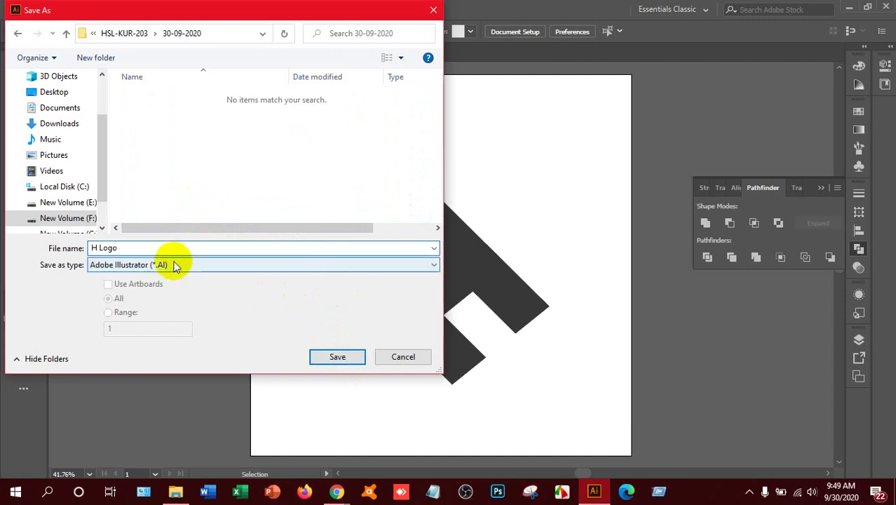
pyautogui.click(176, 264)
pyautogui.click(151, 299)
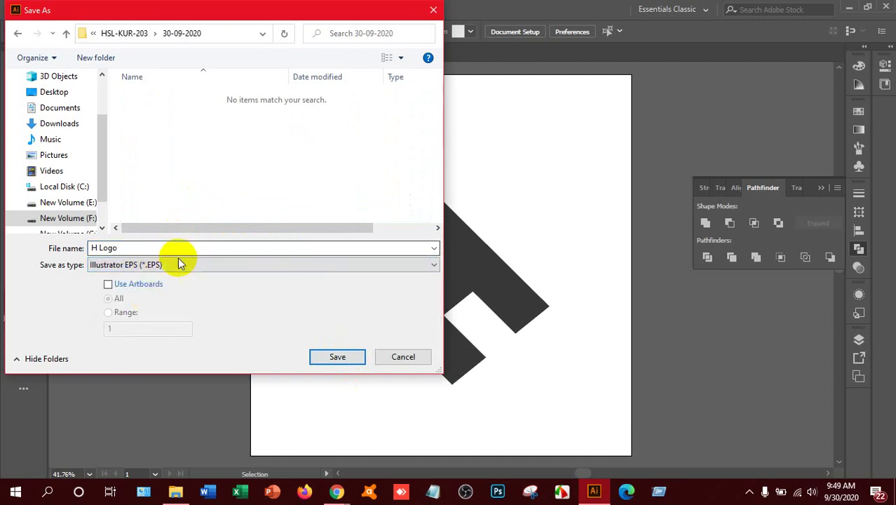
pyautogui.click(337, 355)
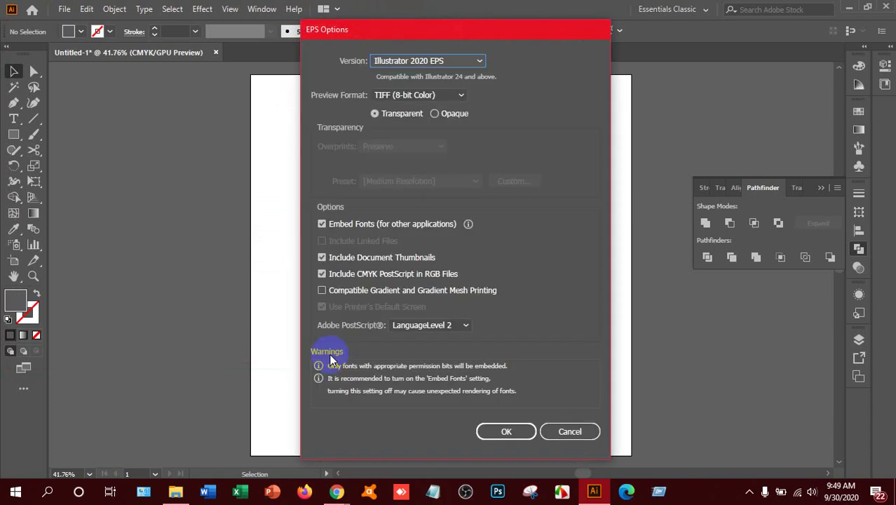
pyautogui.click(500, 433)
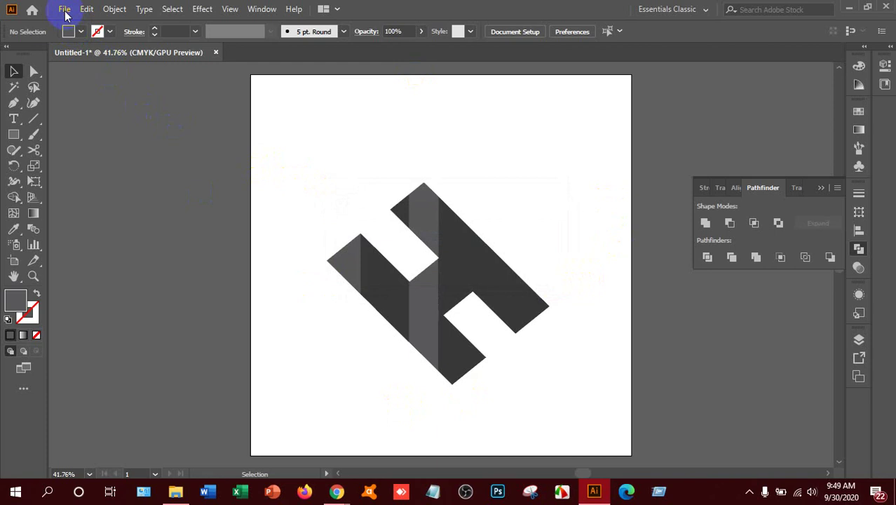
# Open Save for Web (Legacy) and choose the PNG-24 preset.
pyautogui.click(64, 9)
pyautogui.moveTo(89, 241)
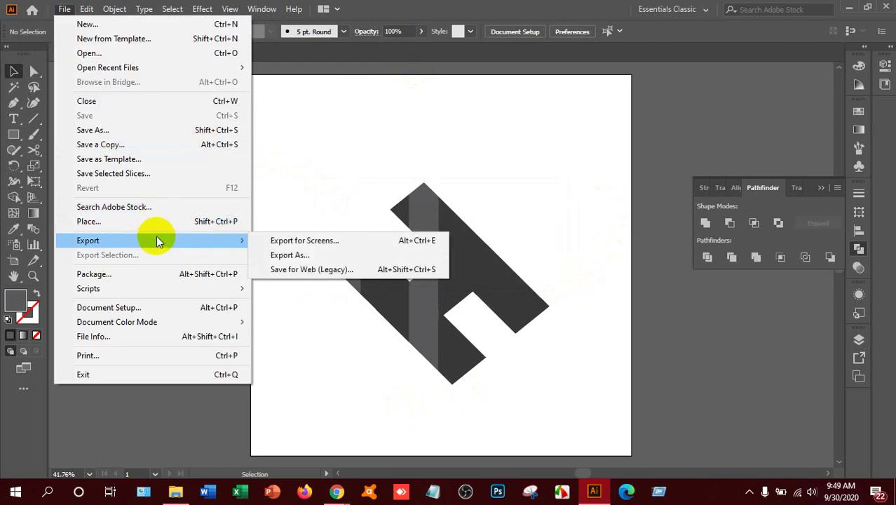
pyautogui.click(312, 272)
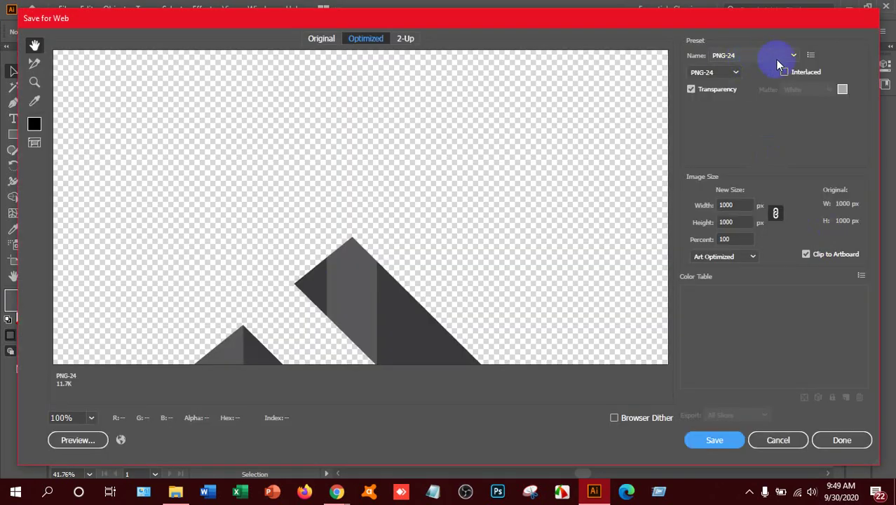
pyautogui.click(778, 62)
pyautogui.click(777, 63)
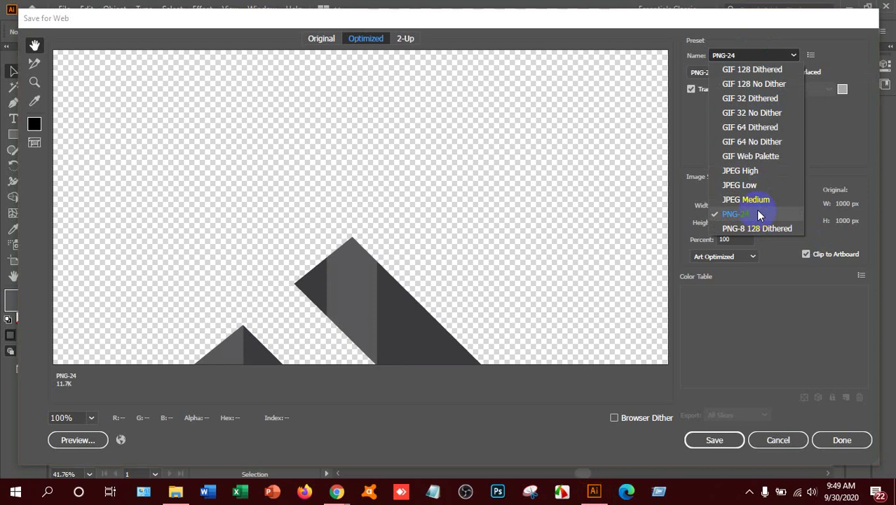
pyautogui.click(758, 213)
# Start saving the PNG and browse into the LEDP folder on drive F:.
pyautogui.click(715, 440)
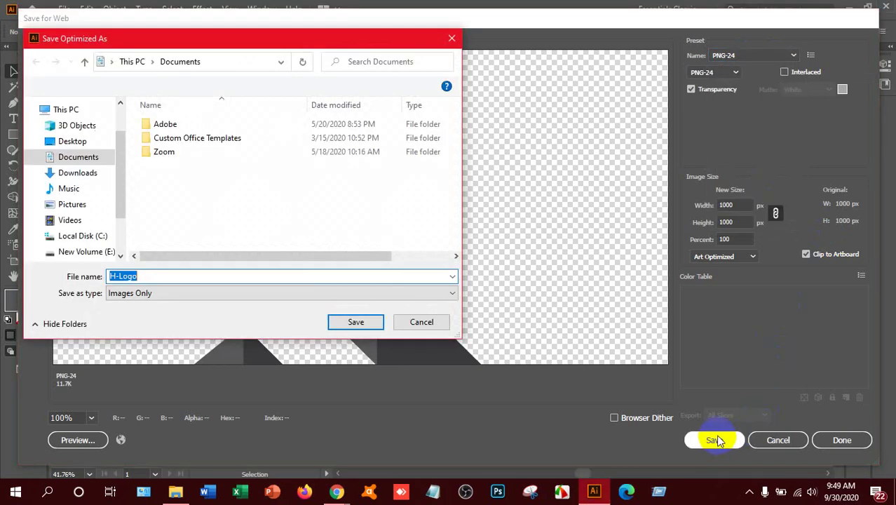
pyautogui.scroll(-2, 74, 211)
pyautogui.click(87, 200)
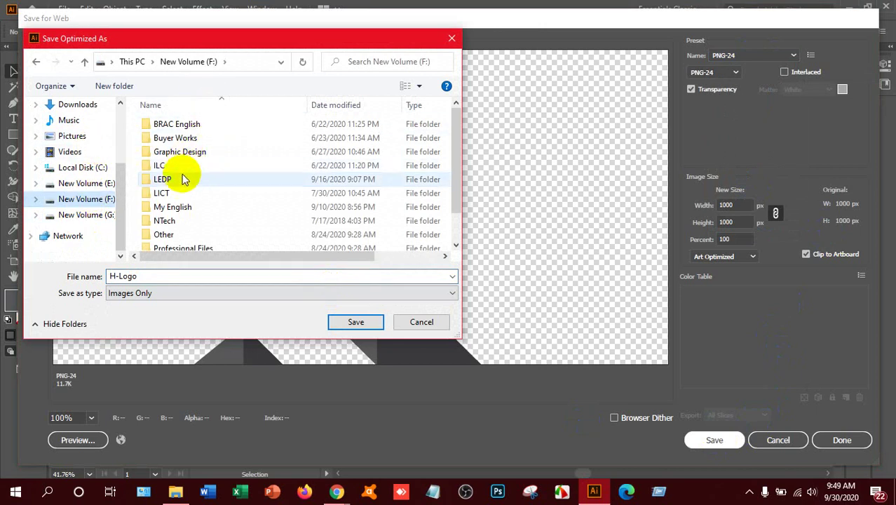
pyautogui.click(175, 181)
pyautogui.doubleClick(175, 181)
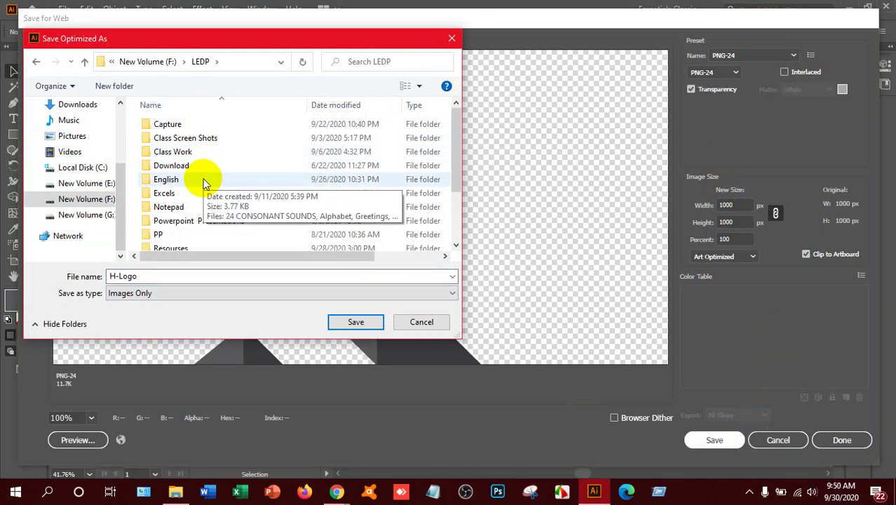
pyautogui.scroll(-1, 193, 193)
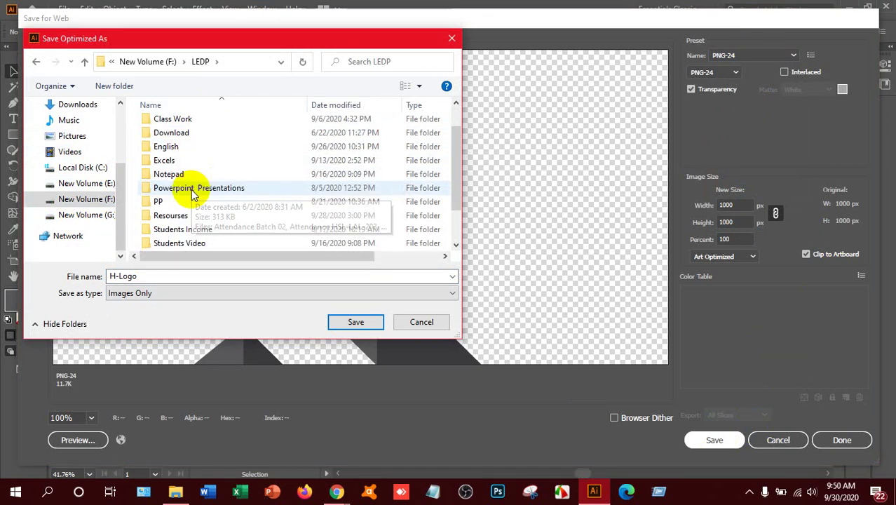
pyautogui.scroll(1, 193, 193)
# Save the PNG as H-Logo in Class Work\HSL-KUR-203\30-09-2020.
pyautogui.click(210, 152)
pyautogui.doubleClick(210, 153)
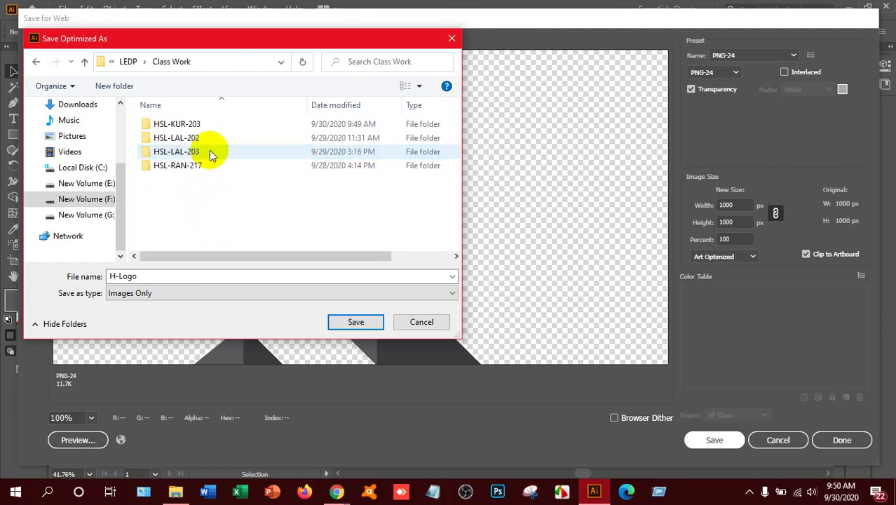
pyautogui.click(198, 128)
pyautogui.doubleClick(195, 130)
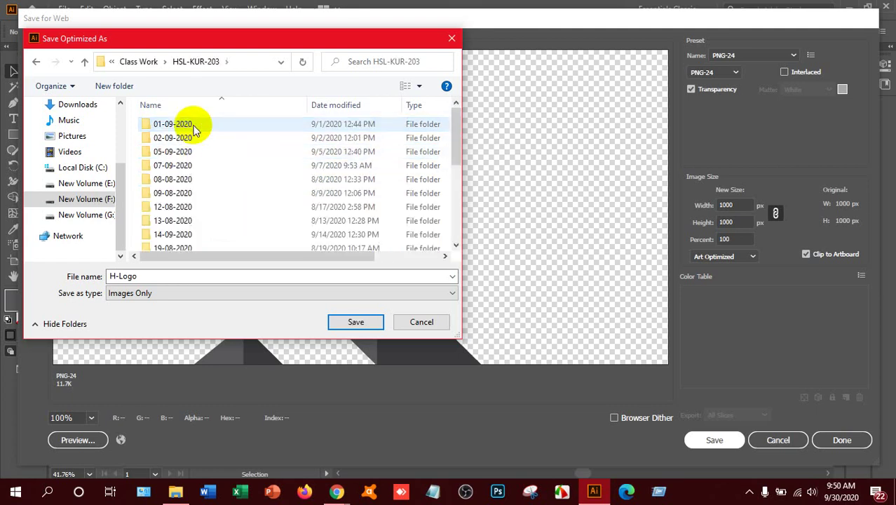
pyautogui.scroll(-5, 200, 140)
pyautogui.doubleClick(177, 230)
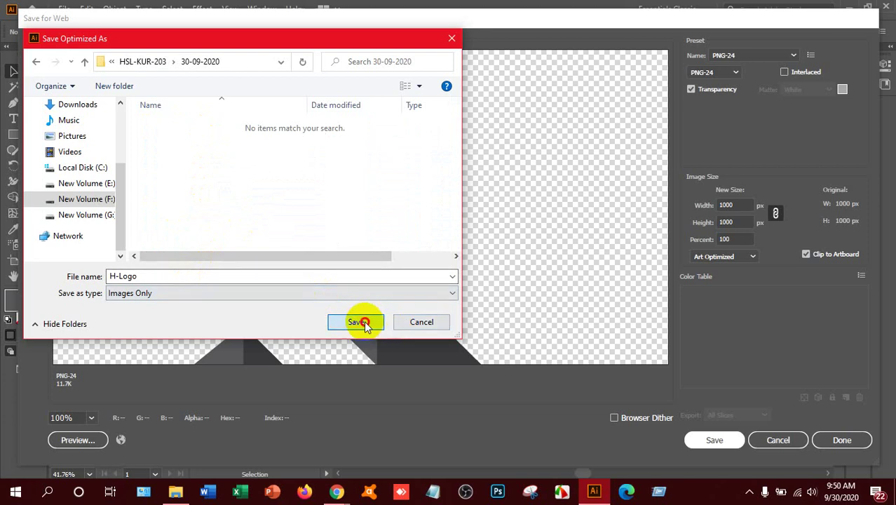
pyautogui.click(361, 322)
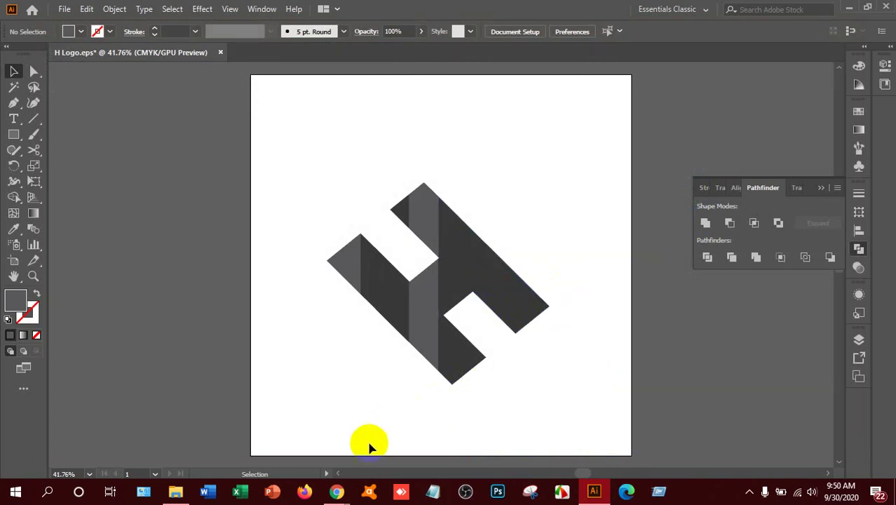
# Switch from Illustrator to the Google Meet window showing the participant grid.
pyautogui.click(305, 459)
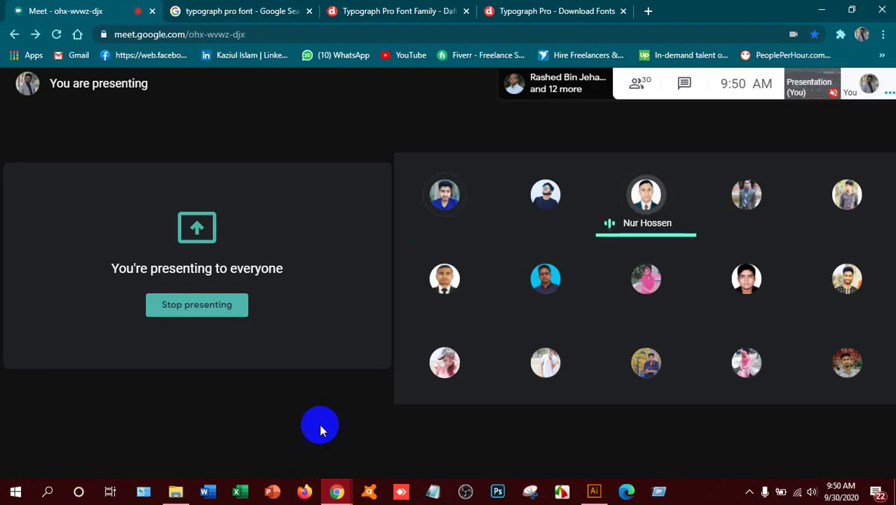